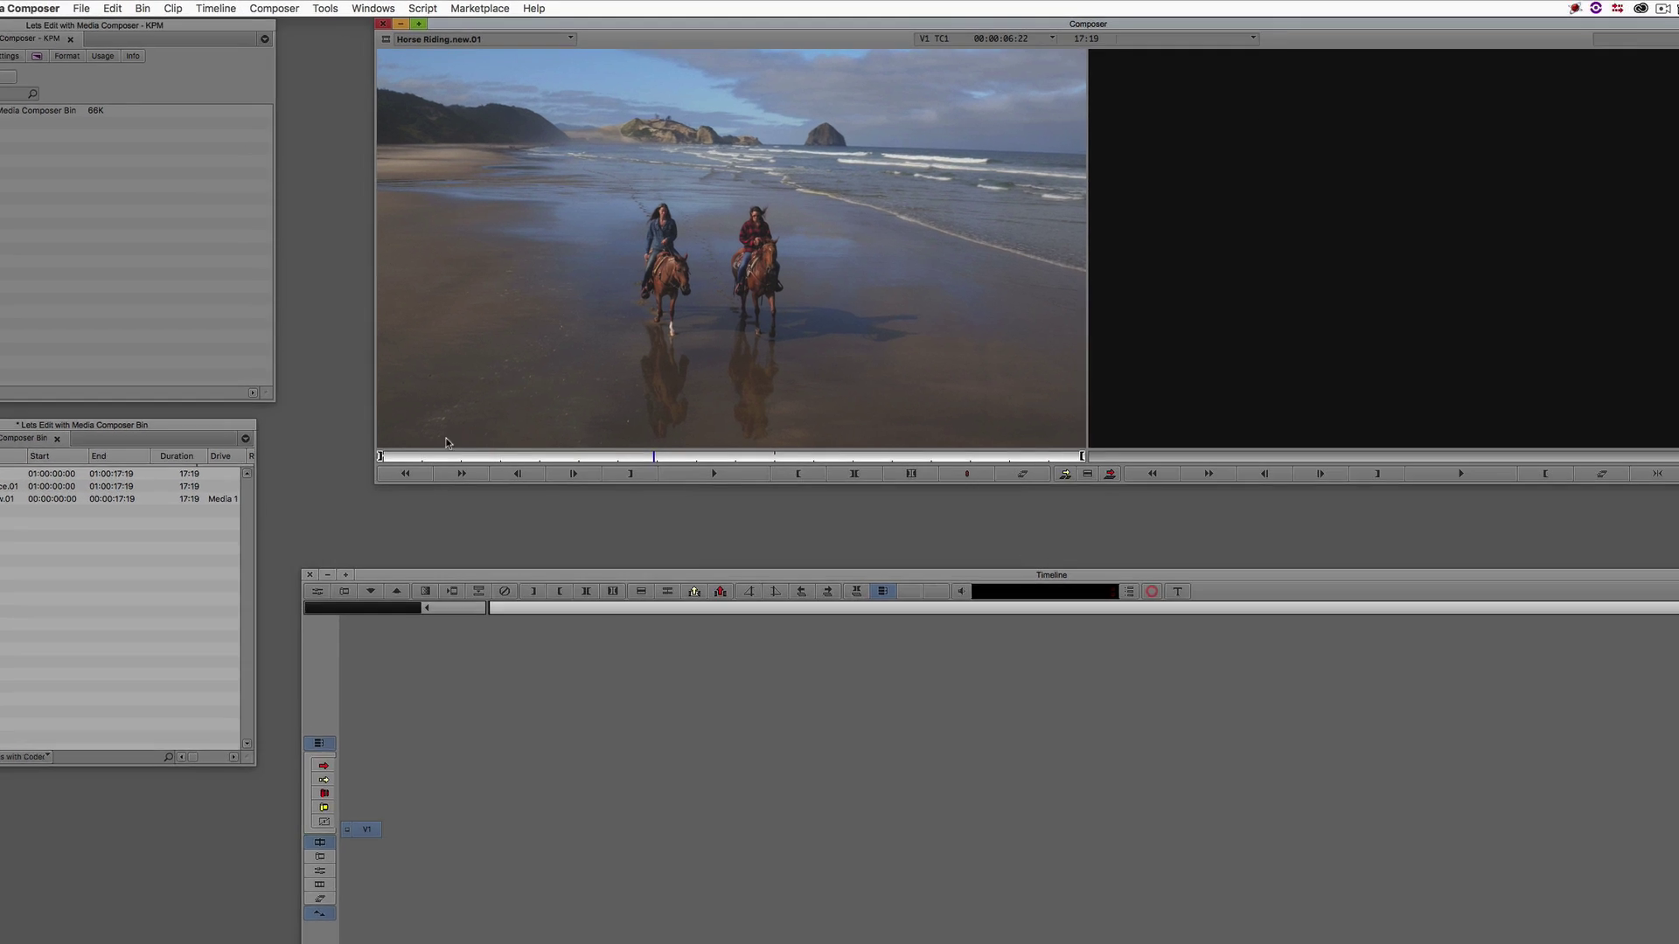
# Step: Scrub through the Horse Riding source footage to preview it
pyautogui.moveTo(225, 742); pyautogui.dragTo(581, 729)
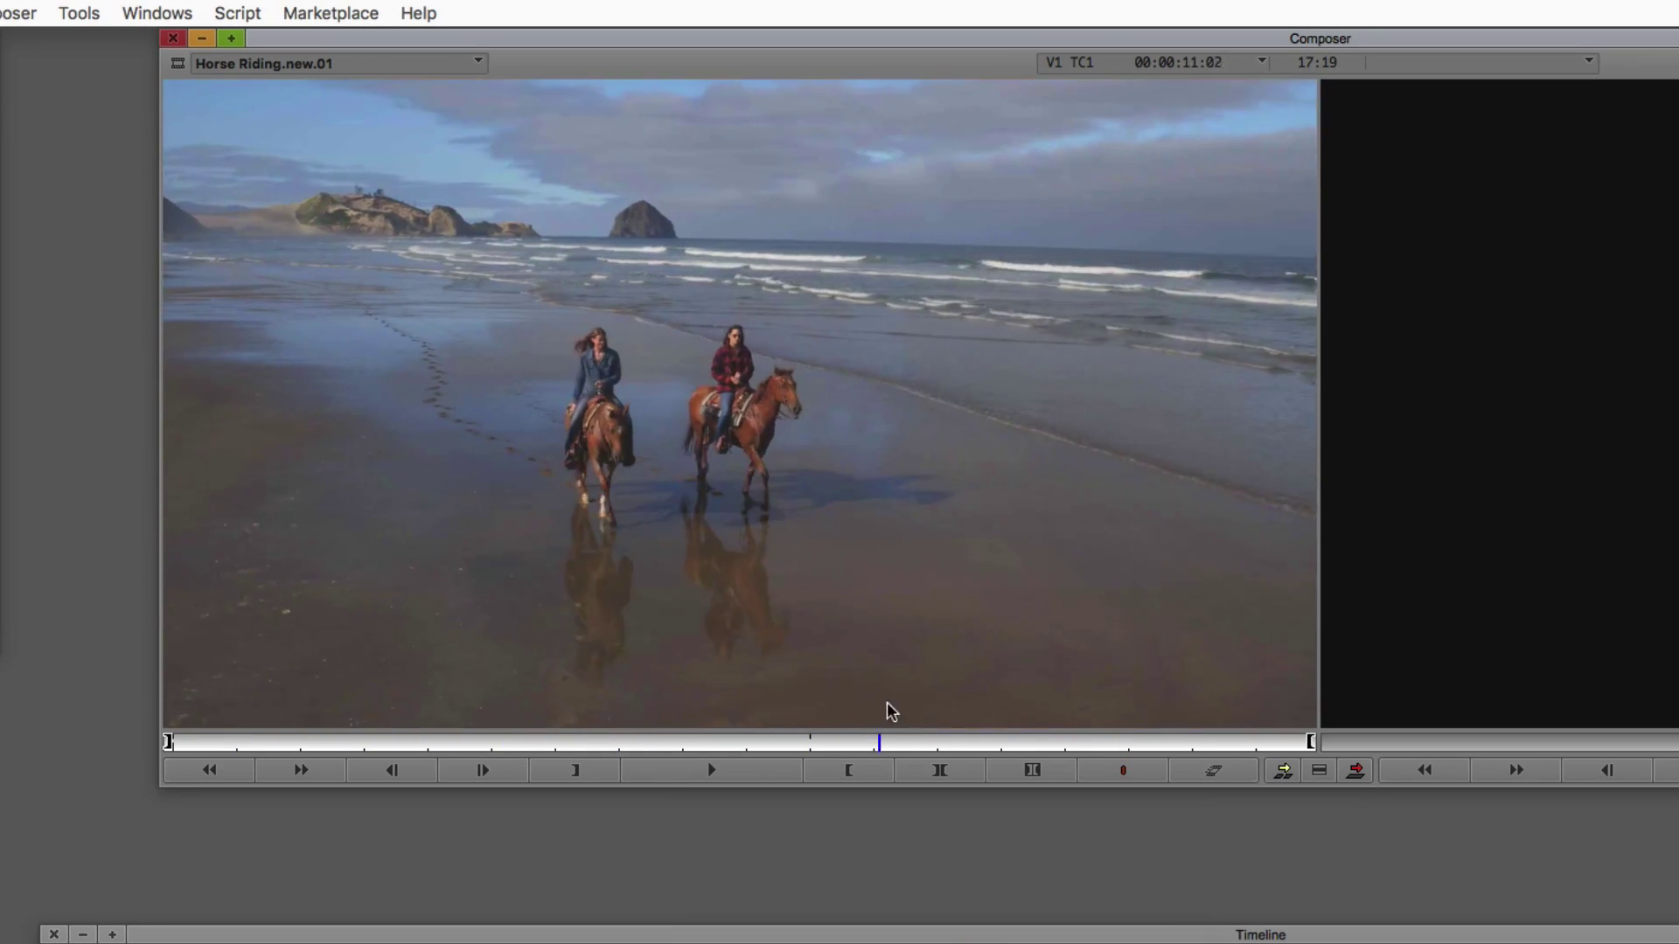
pyautogui.moveTo(581, 728)
pyautogui.mouseDown()
pyautogui.moveTo(928, 705)
pyautogui.moveTo(1104, 728)
pyautogui.moveTo(387, 710)
pyautogui.moveTo(621, 701)
pyautogui.moveTo(1028, 746)
pyautogui.moveTo(331, 761)
pyautogui.mouseUp()
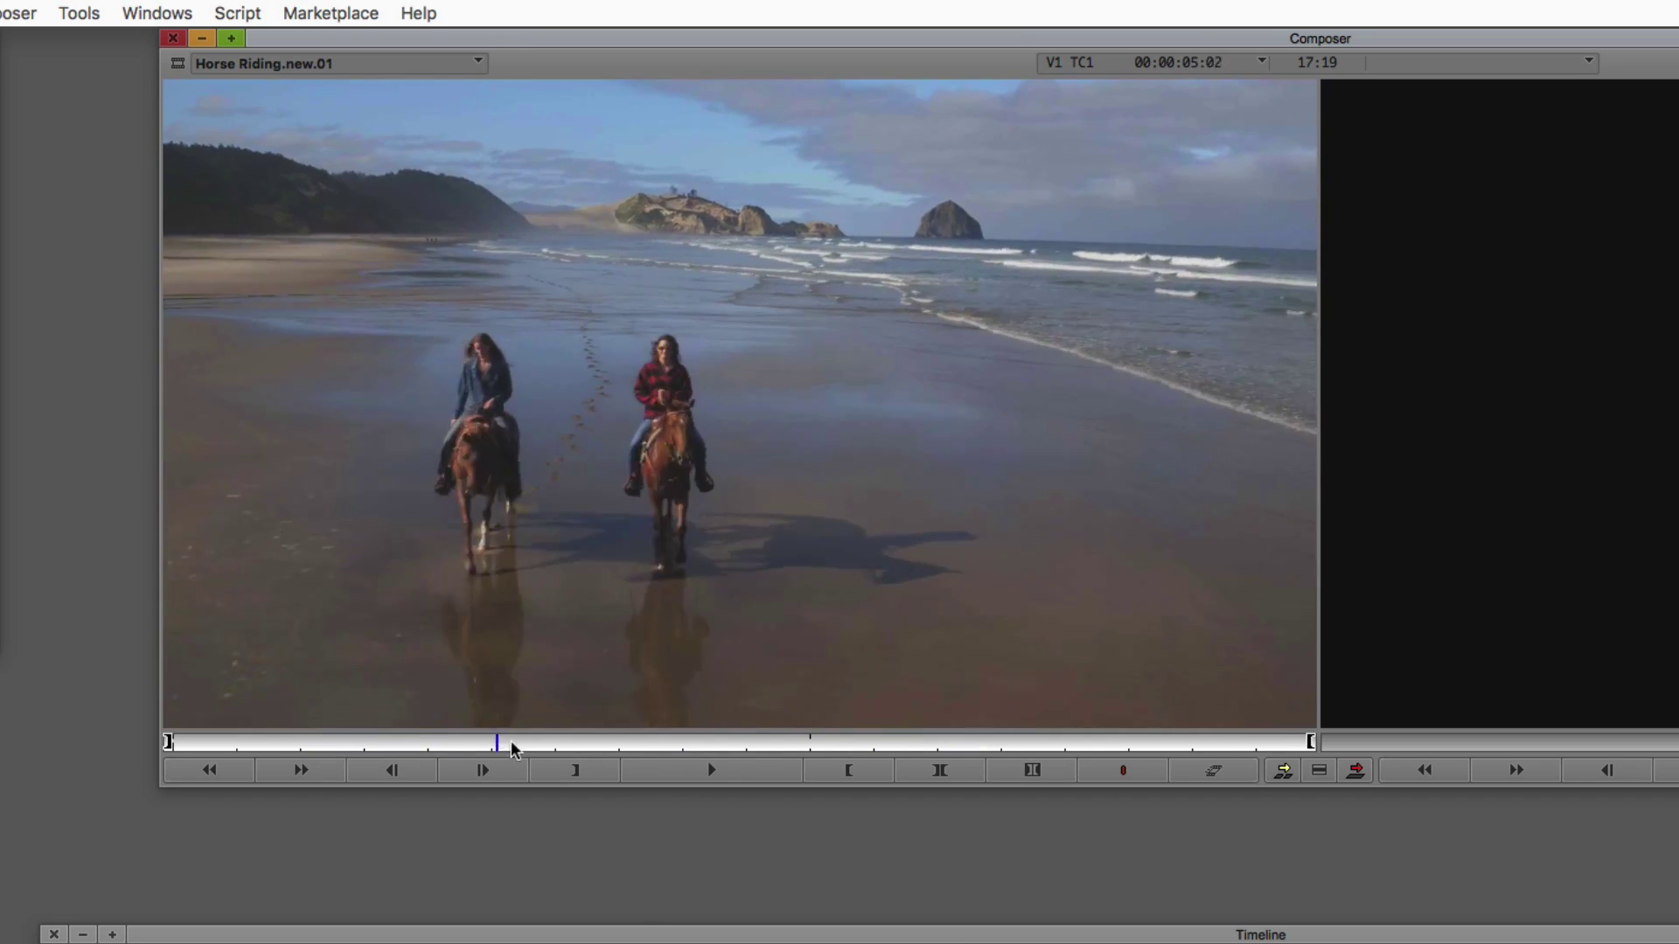
pyautogui.moveTo(331, 761); pyautogui.dragTo(577, 750)
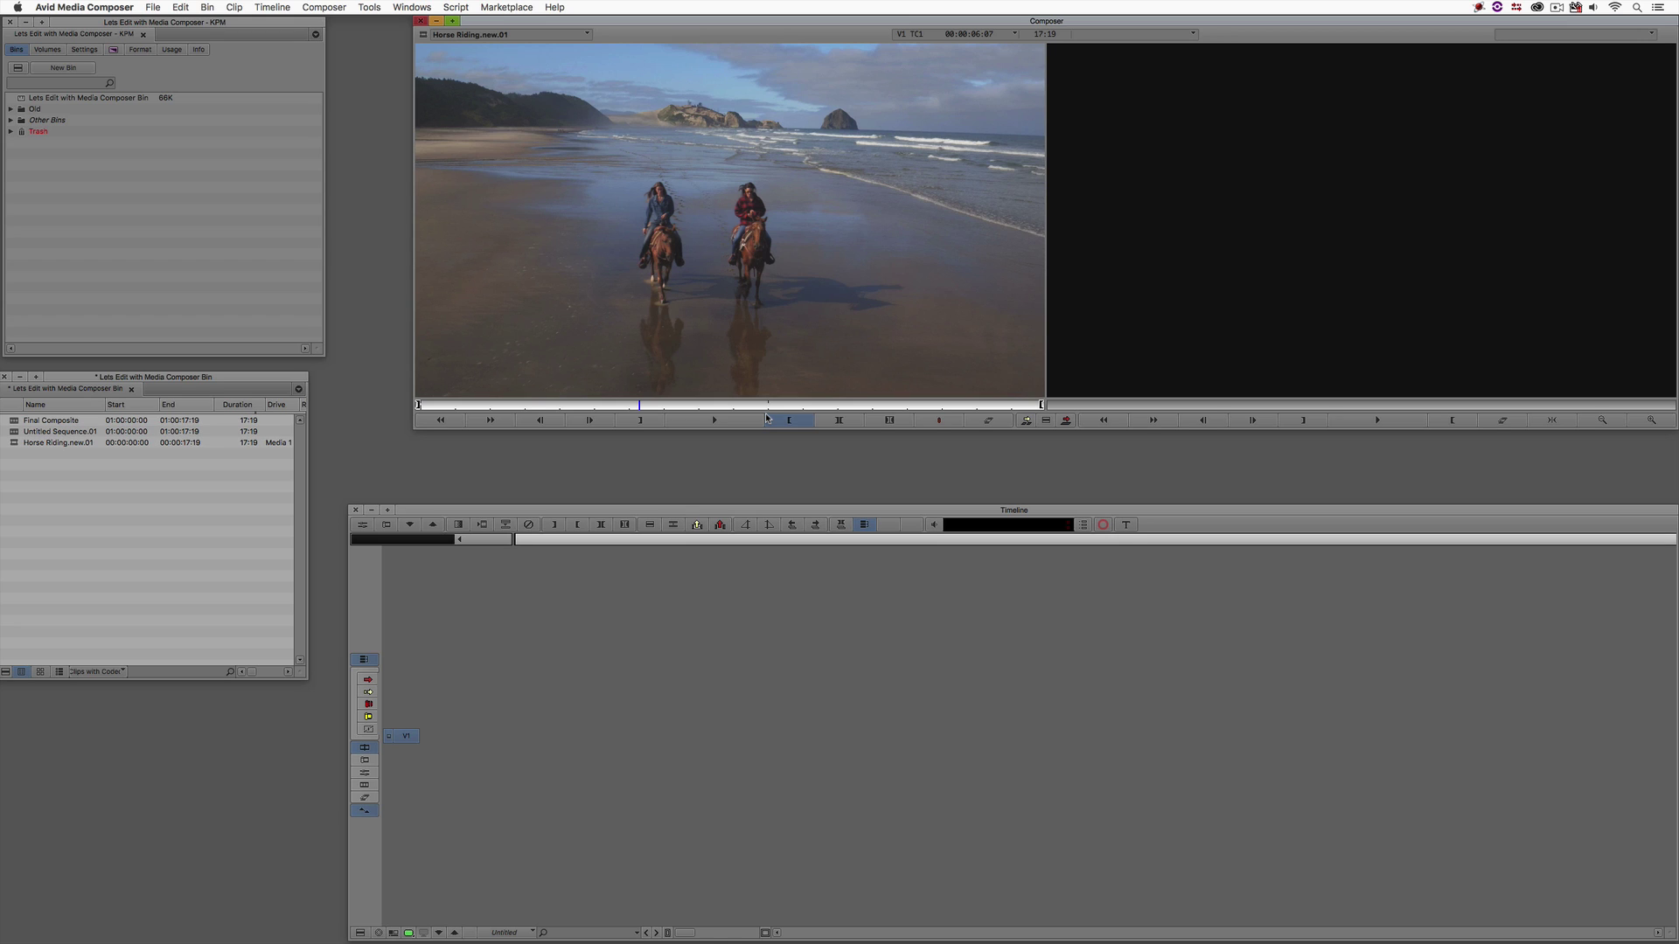
pyautogui.moveTo(762, 406)
pyautogui.mouseDown()
pyautogui.moveTo(551, 405)
pyautogui.moveTo(968, 405)
pyautogui.moveTo(574, 405)
pyautogui.mouseUp()
# Step: Overwrite the Horse Riding clip into a new sequence on V1
pyautogui.press('v')
pyautogui.moveTo(728, 721)
pyautogui.mouseDown()
pyautogui.moveTo(900, 708)
pyautogui.moveTo(701, 708)
pyautogui.moveTo(895, 707)
pyautogui.mouseUp()
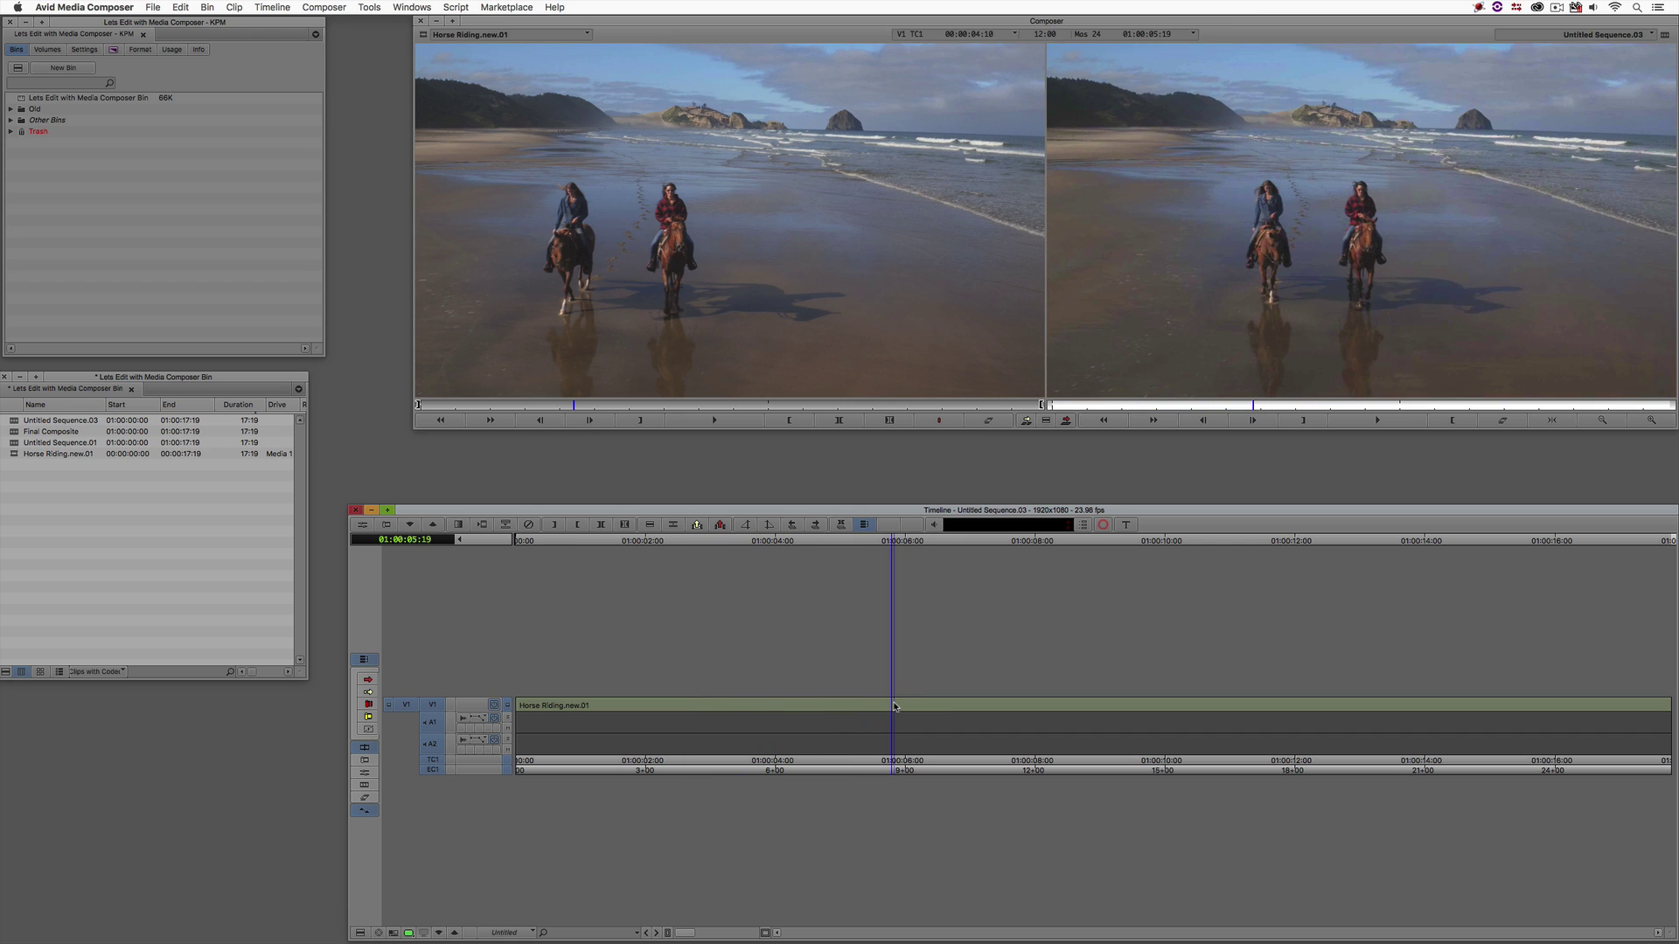
# Step: From the Effect Palette's BCC Color & Tone category, drop BCC Color Balance onto the Horse Riding clip
pyautogui.press('super+8')
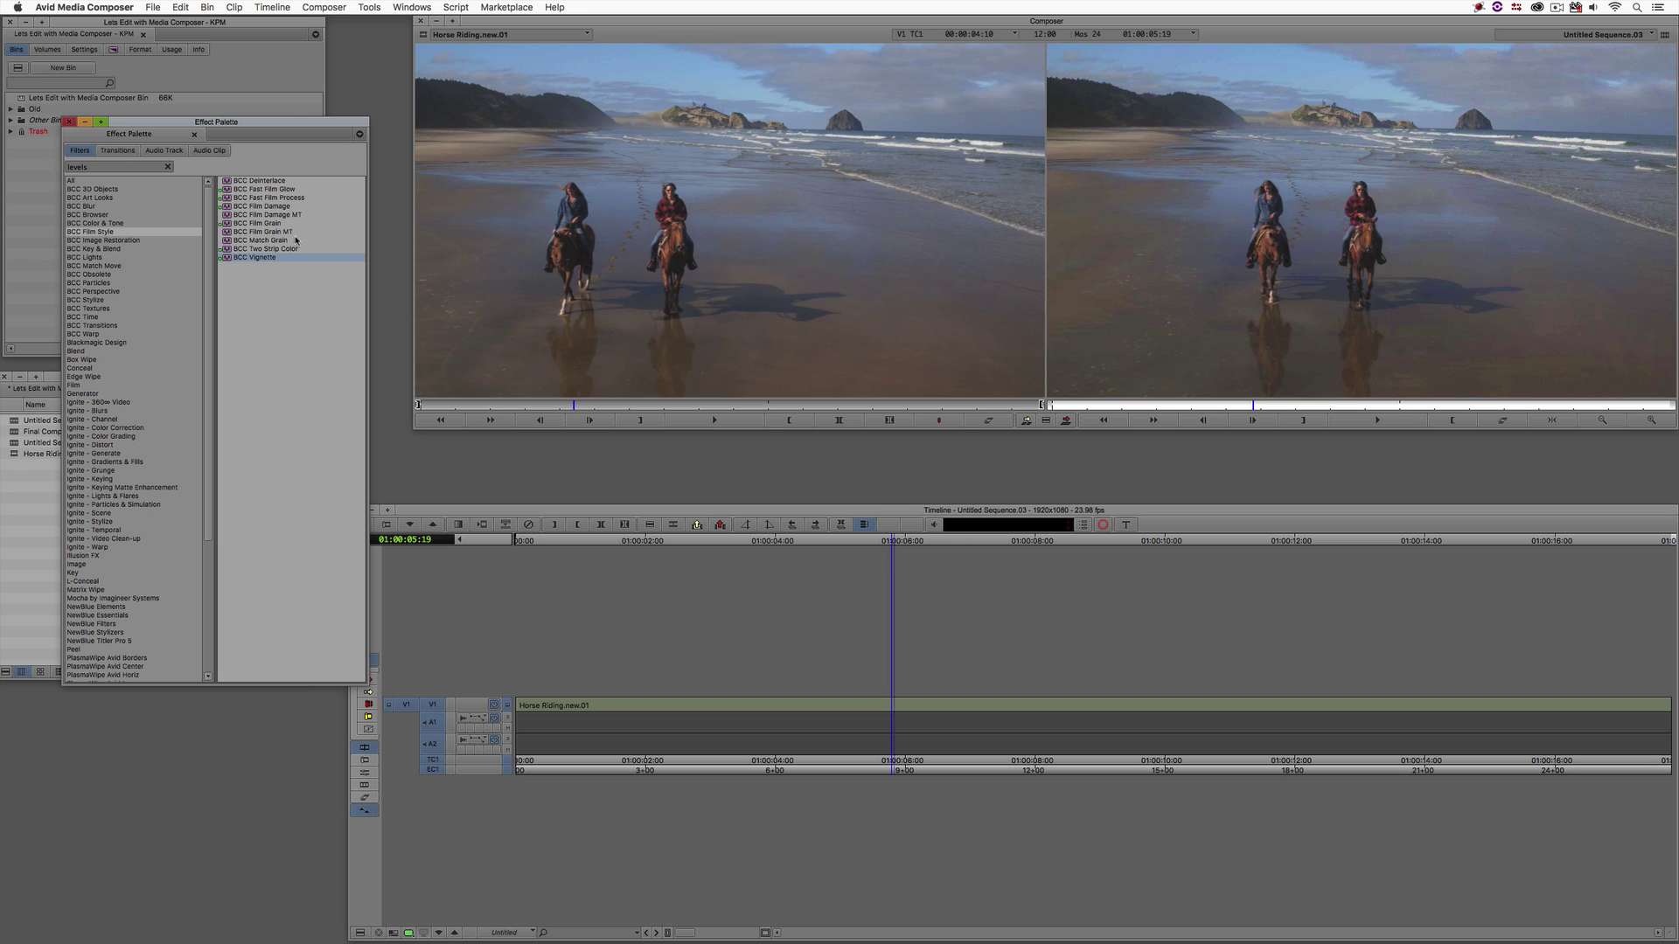
pyautogui.moveTo(290, 124); pyautogui.dragTo(263, 54)
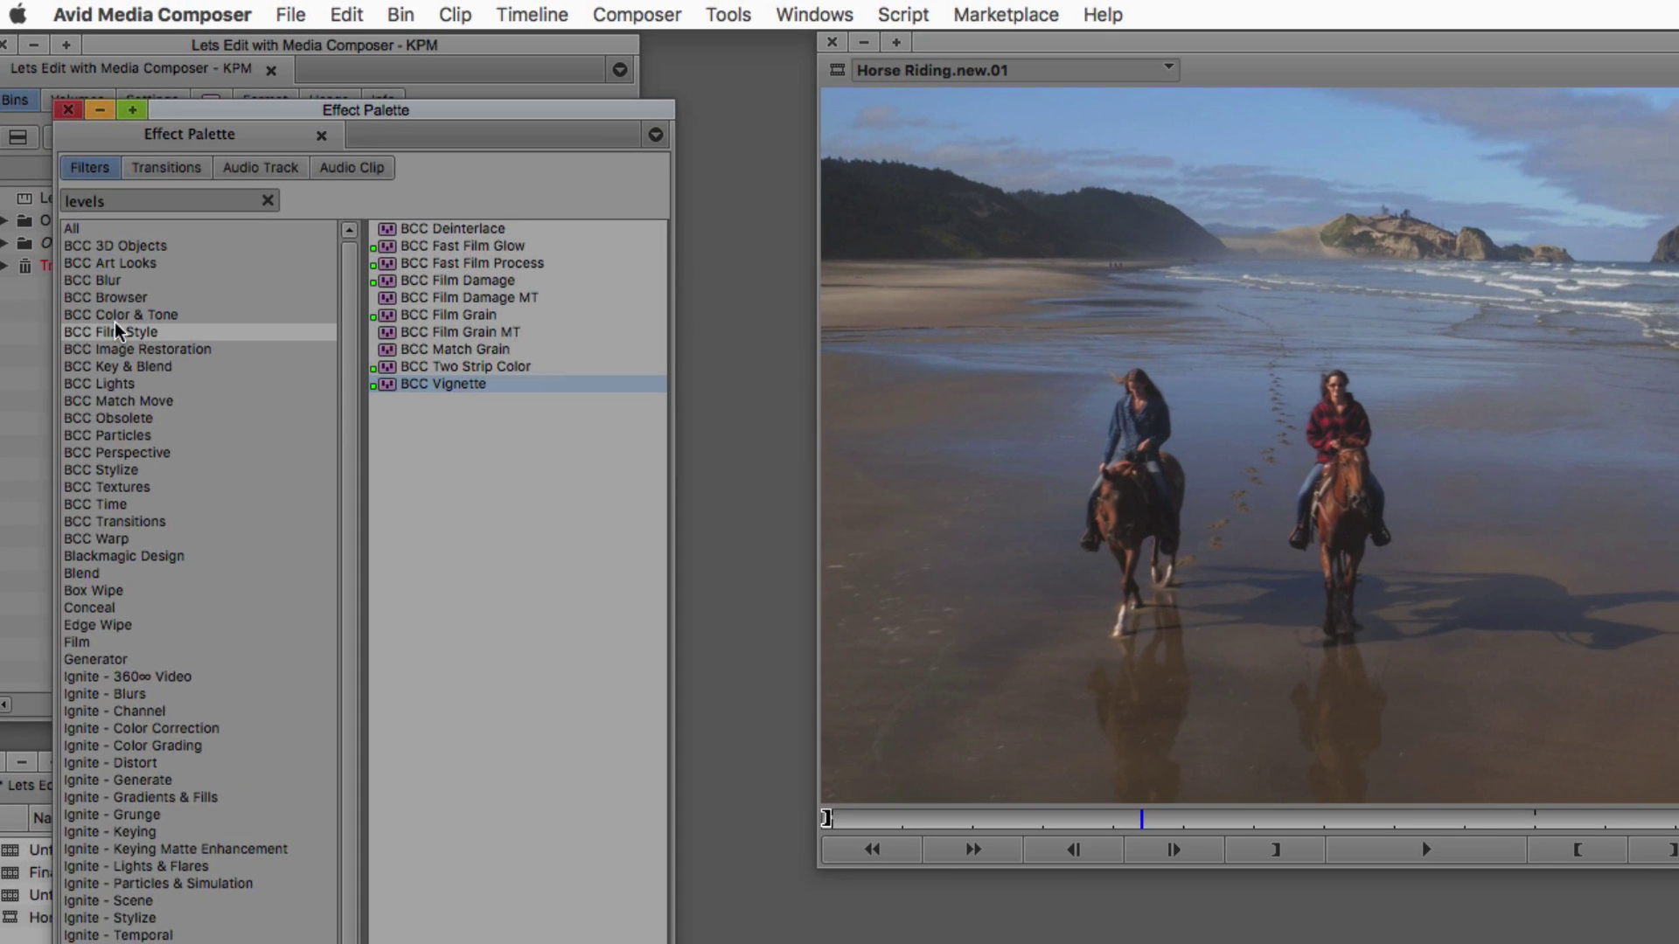
pyautogui.click(45, 160)
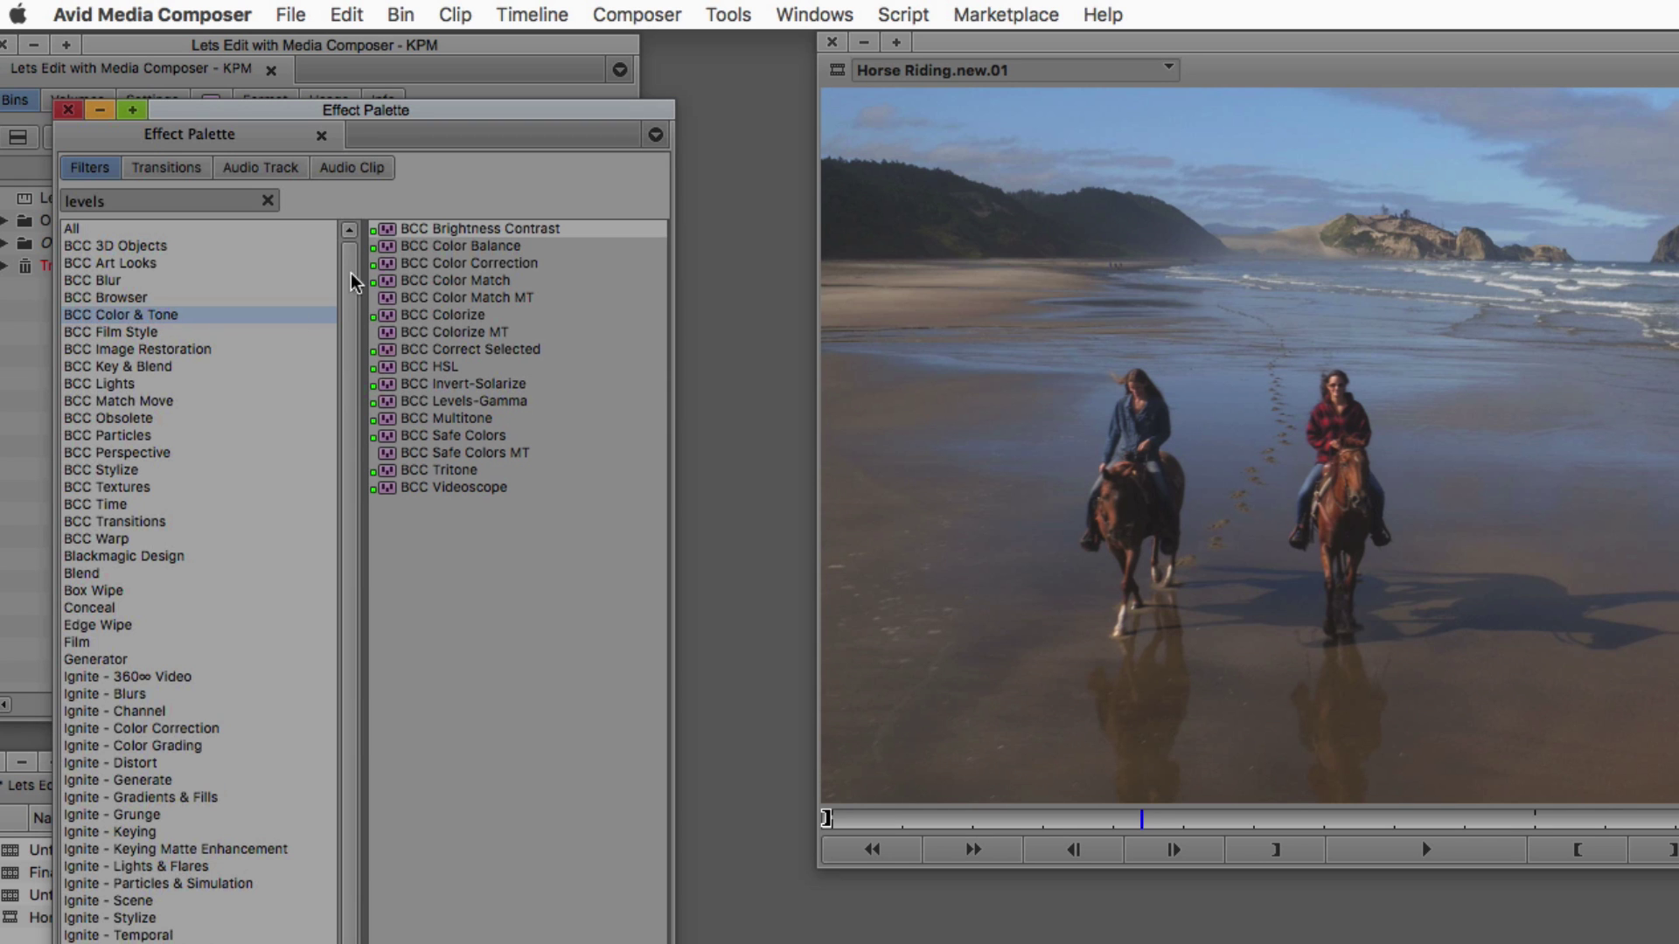
pyautogui.click(409, 249)
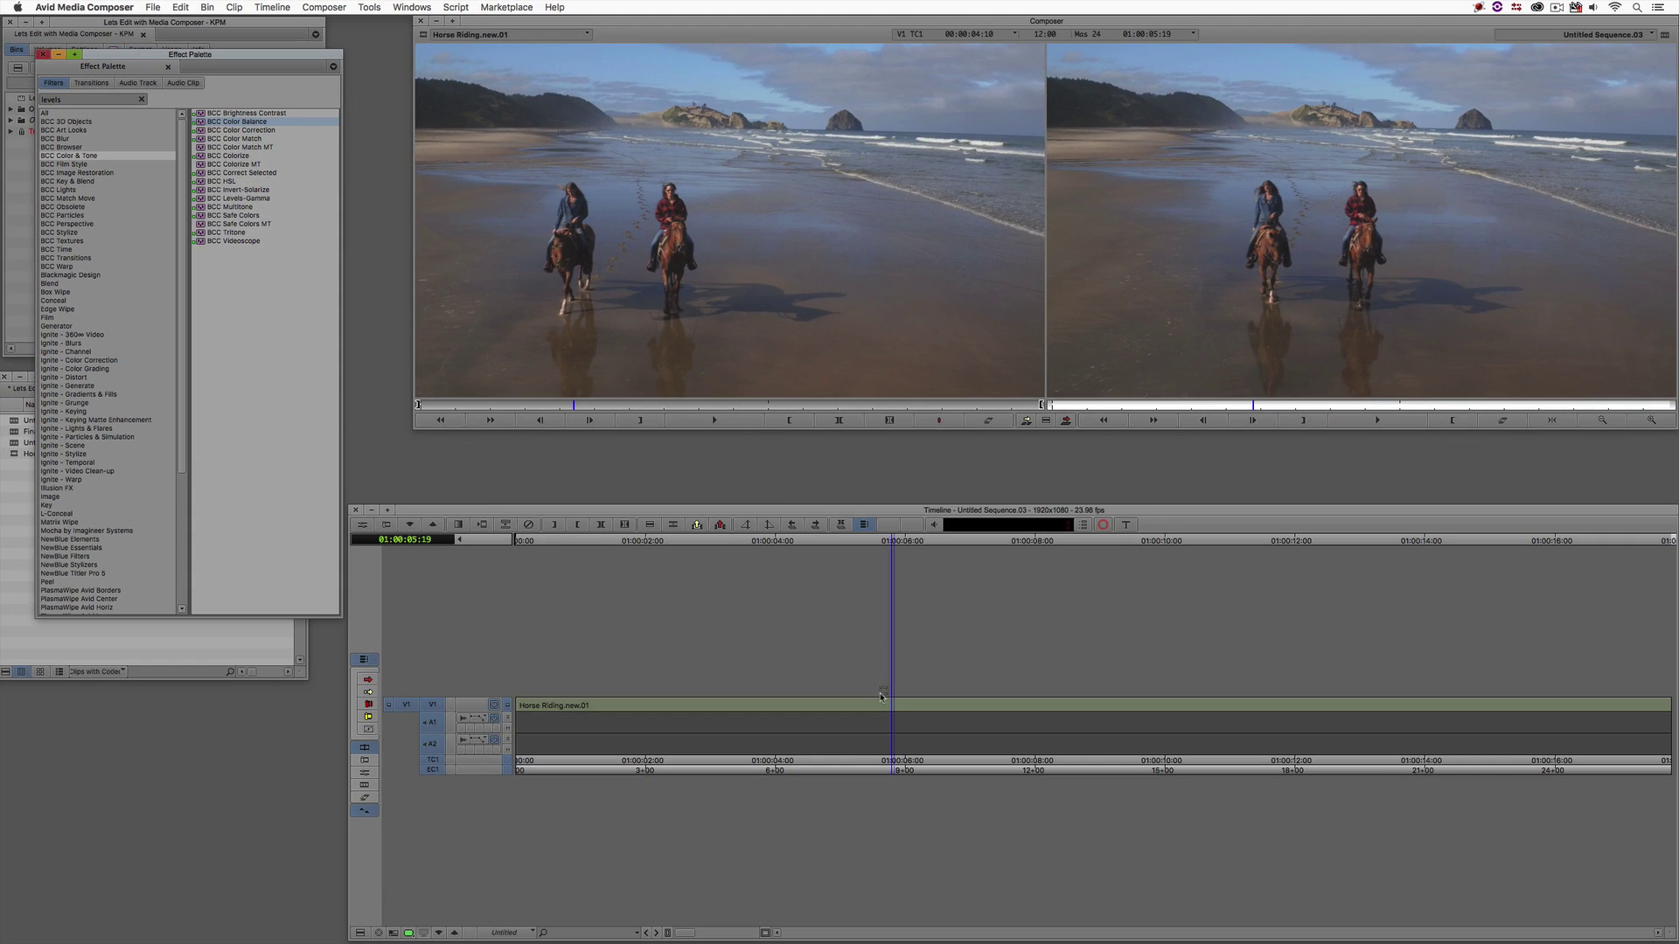
pyautogui.moveTo(237, 120); pyautogui.dragTo(854, 709)
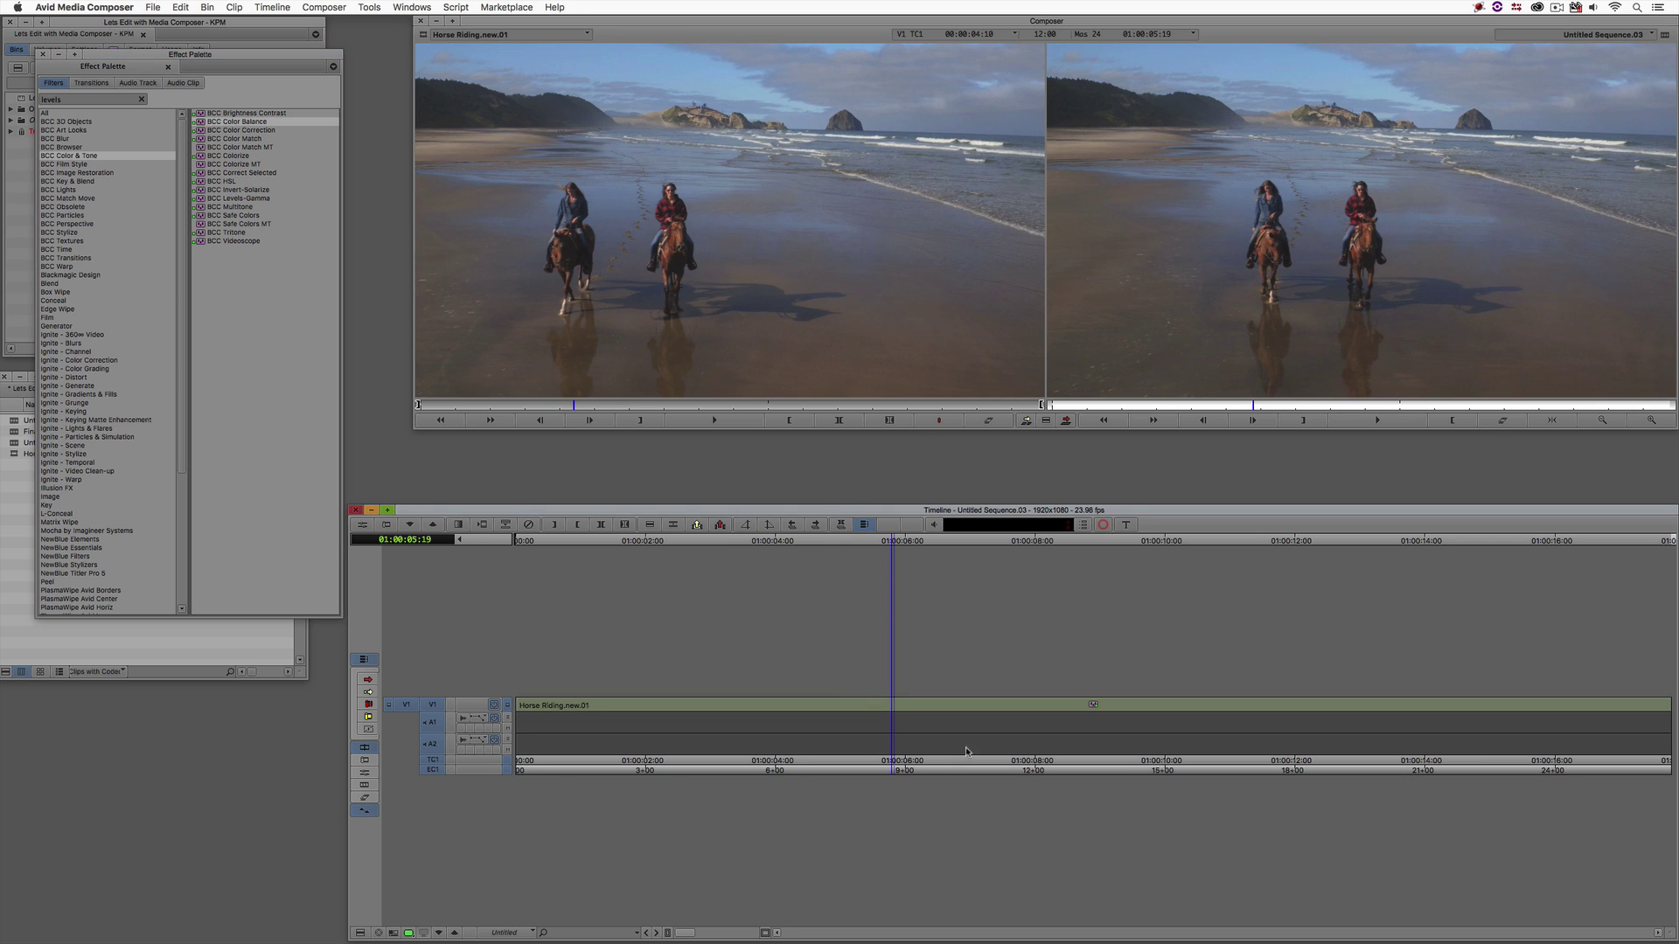
pyautogui.moveTo(969, 749); pyautogui.dragTo(952, 717)
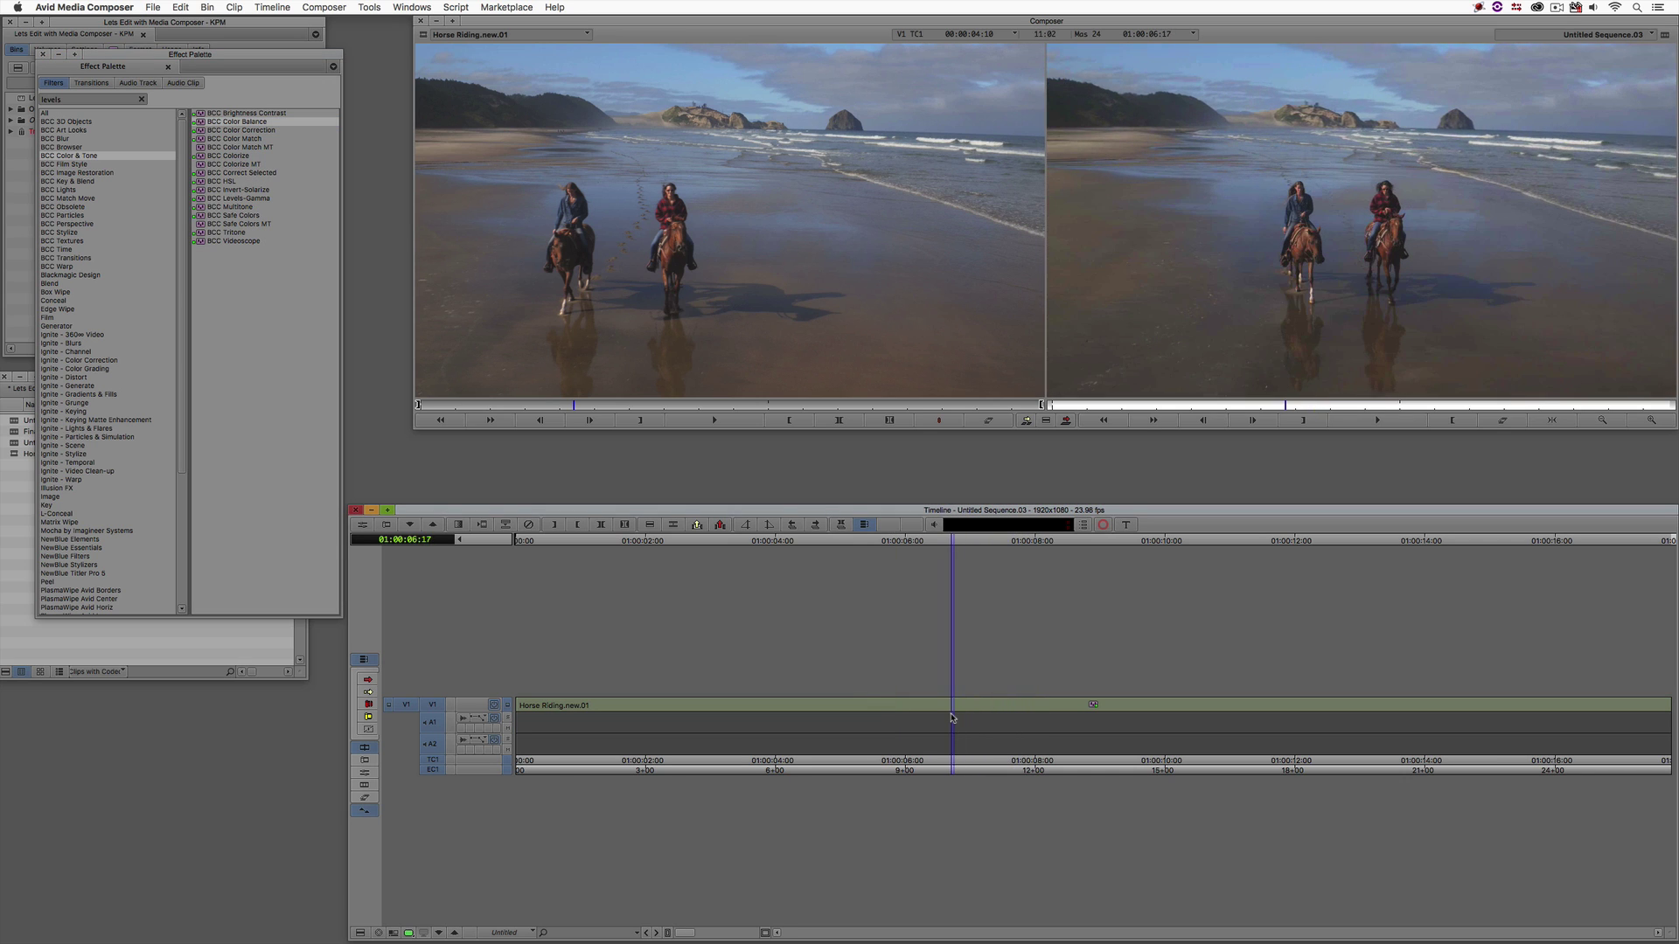
# Step: In the Effect Editor, try lowering Blue Balance toward green-yellow, then reset it to 0.0
pyautogui.press('super+8')
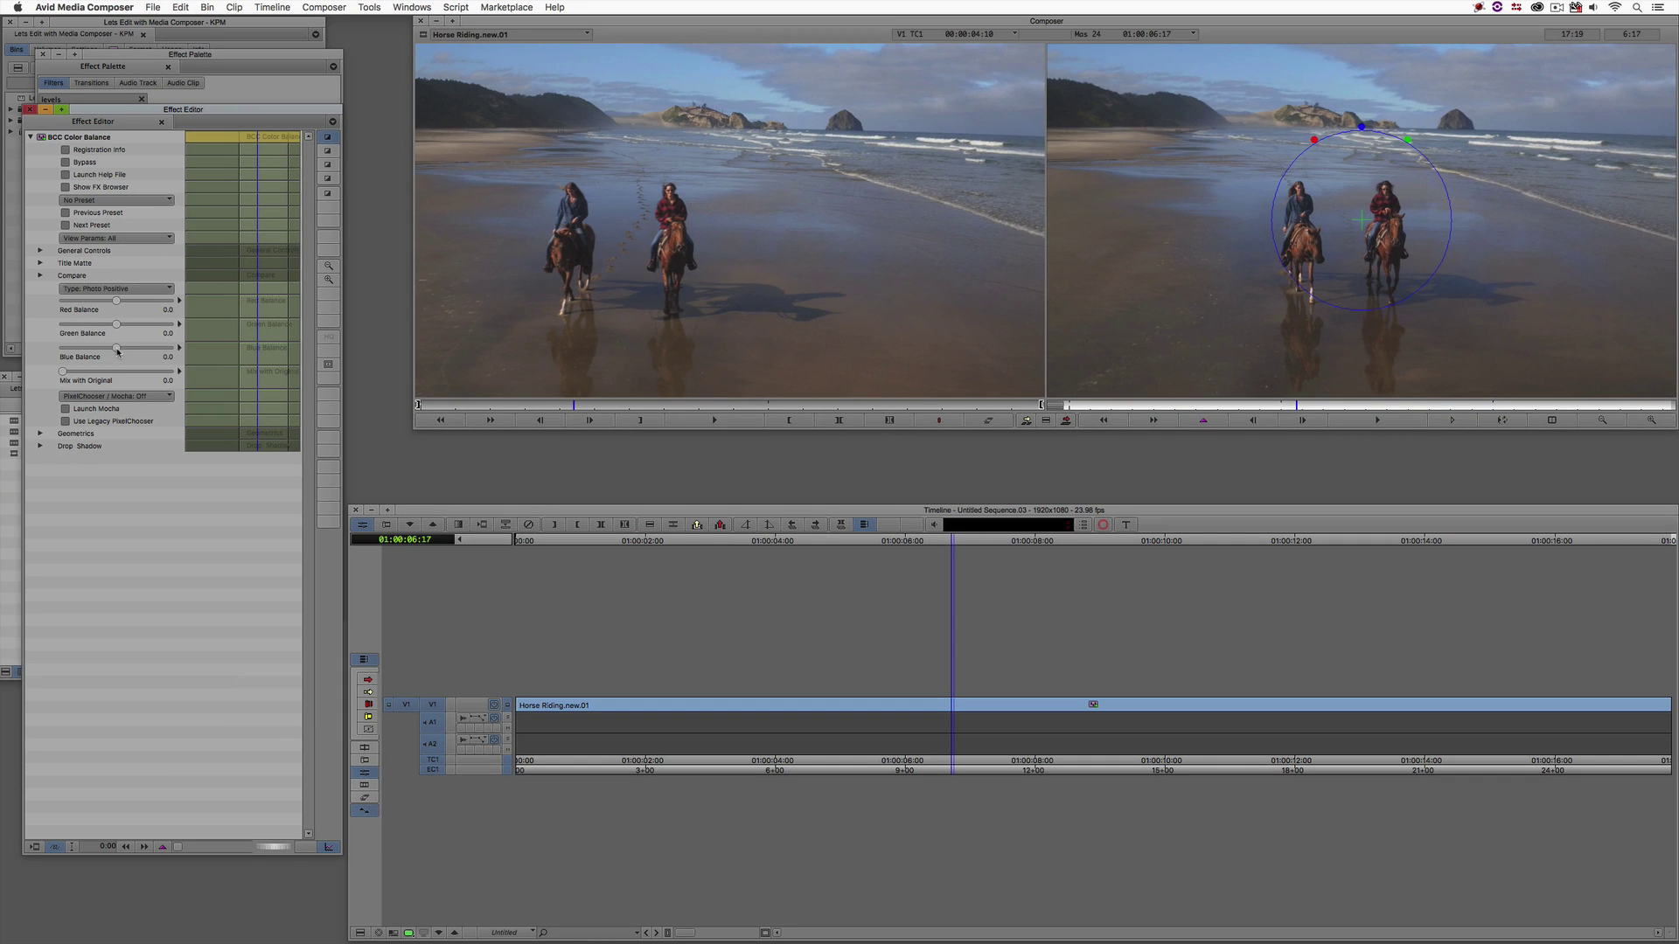
pyautogui.moveTo(117, 351); pyautogui.dragTo(104, 350)
pyautogui.moveTo(105, 351); pyautogui.dragTo(109, 349)
pyautogui.keyDown('alt'); pyautogui.click(109, 349); pyautogui.keyUp('alt')
# Step: Stack BCC Levels-Gamma onto the Horse Riding clip above Color Balance
pyautogui.click(29, 110)
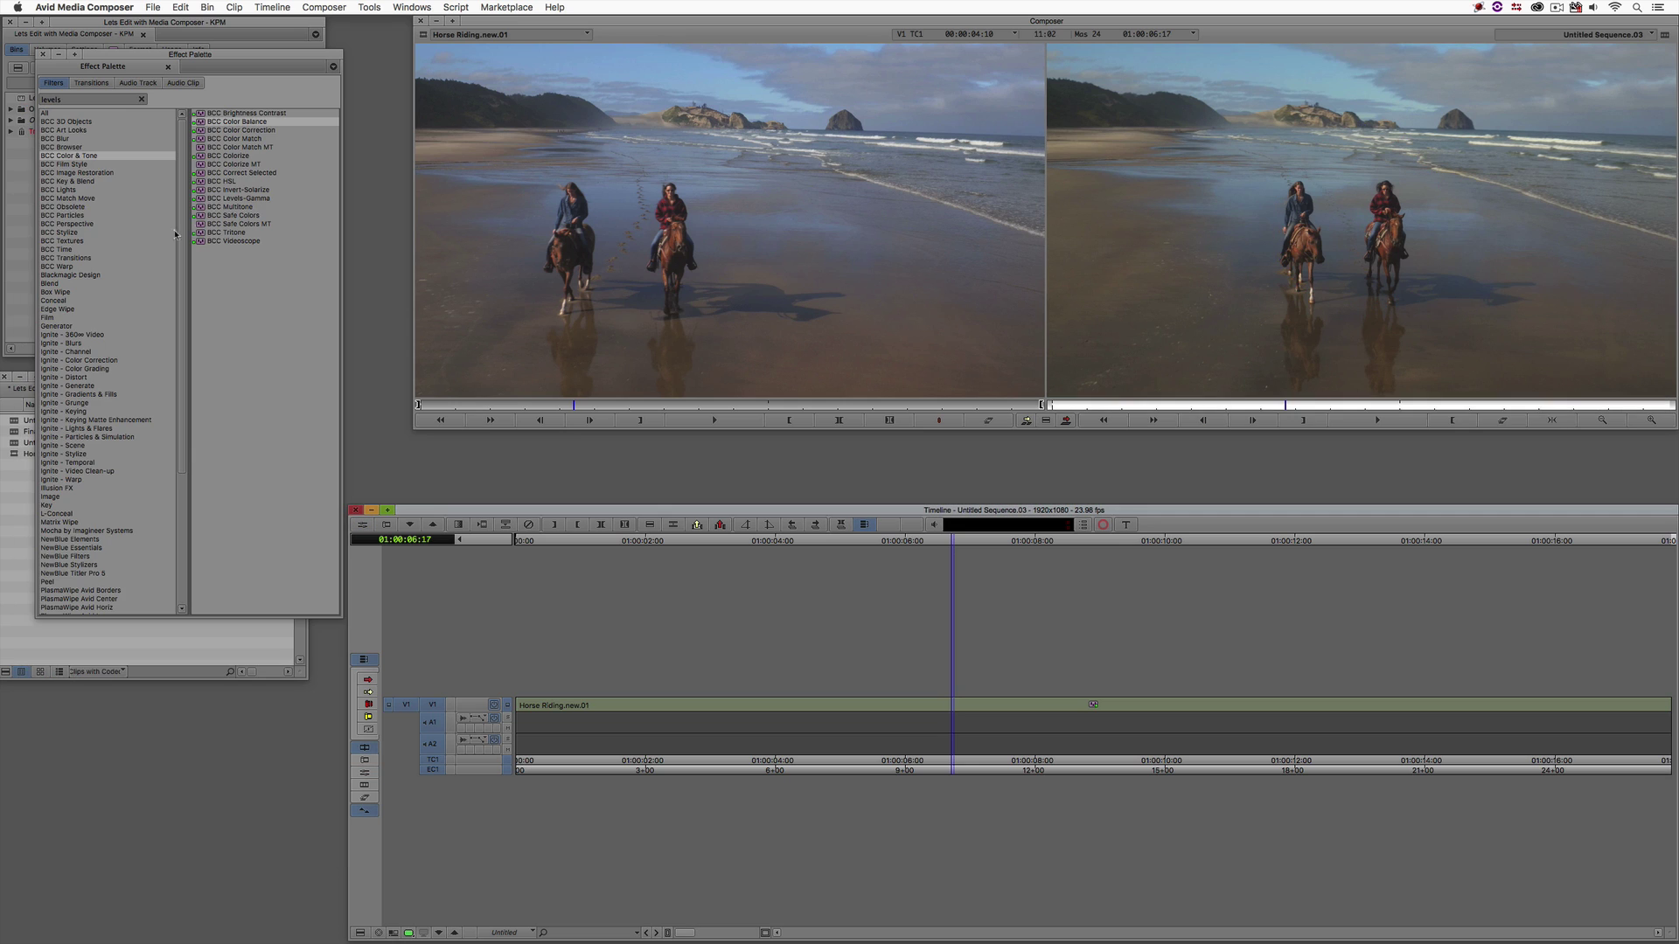
pyautogui.click(212, 197)
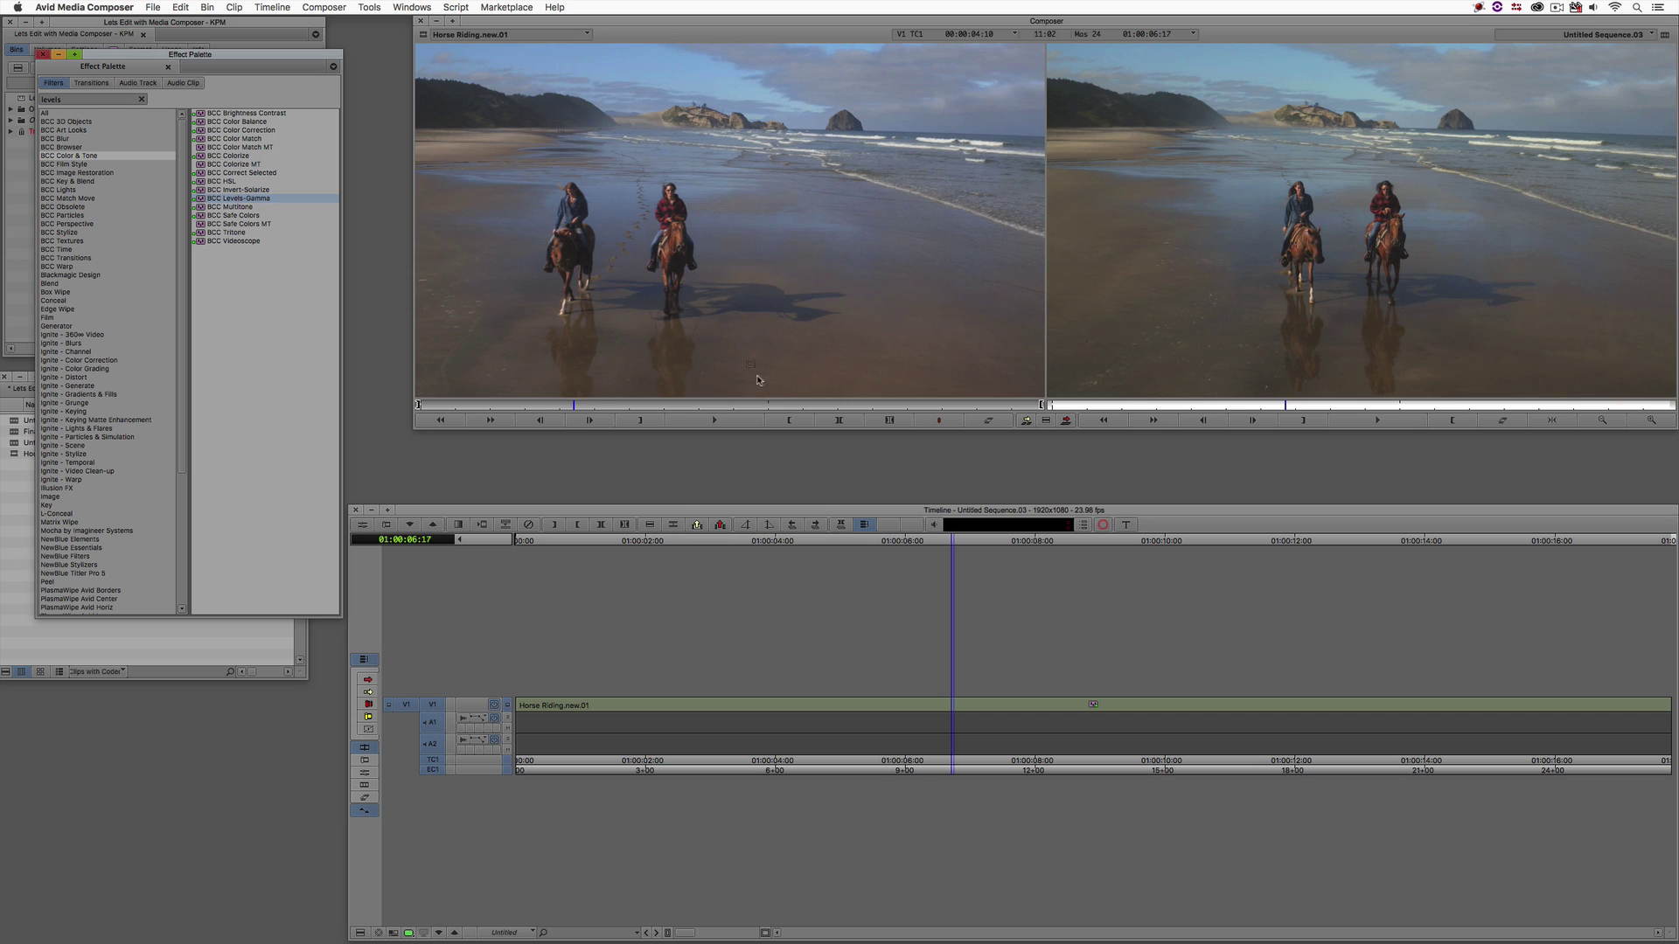
pyautogui.moveTo(771, 401); pyautogui.dragTo(955, 706)
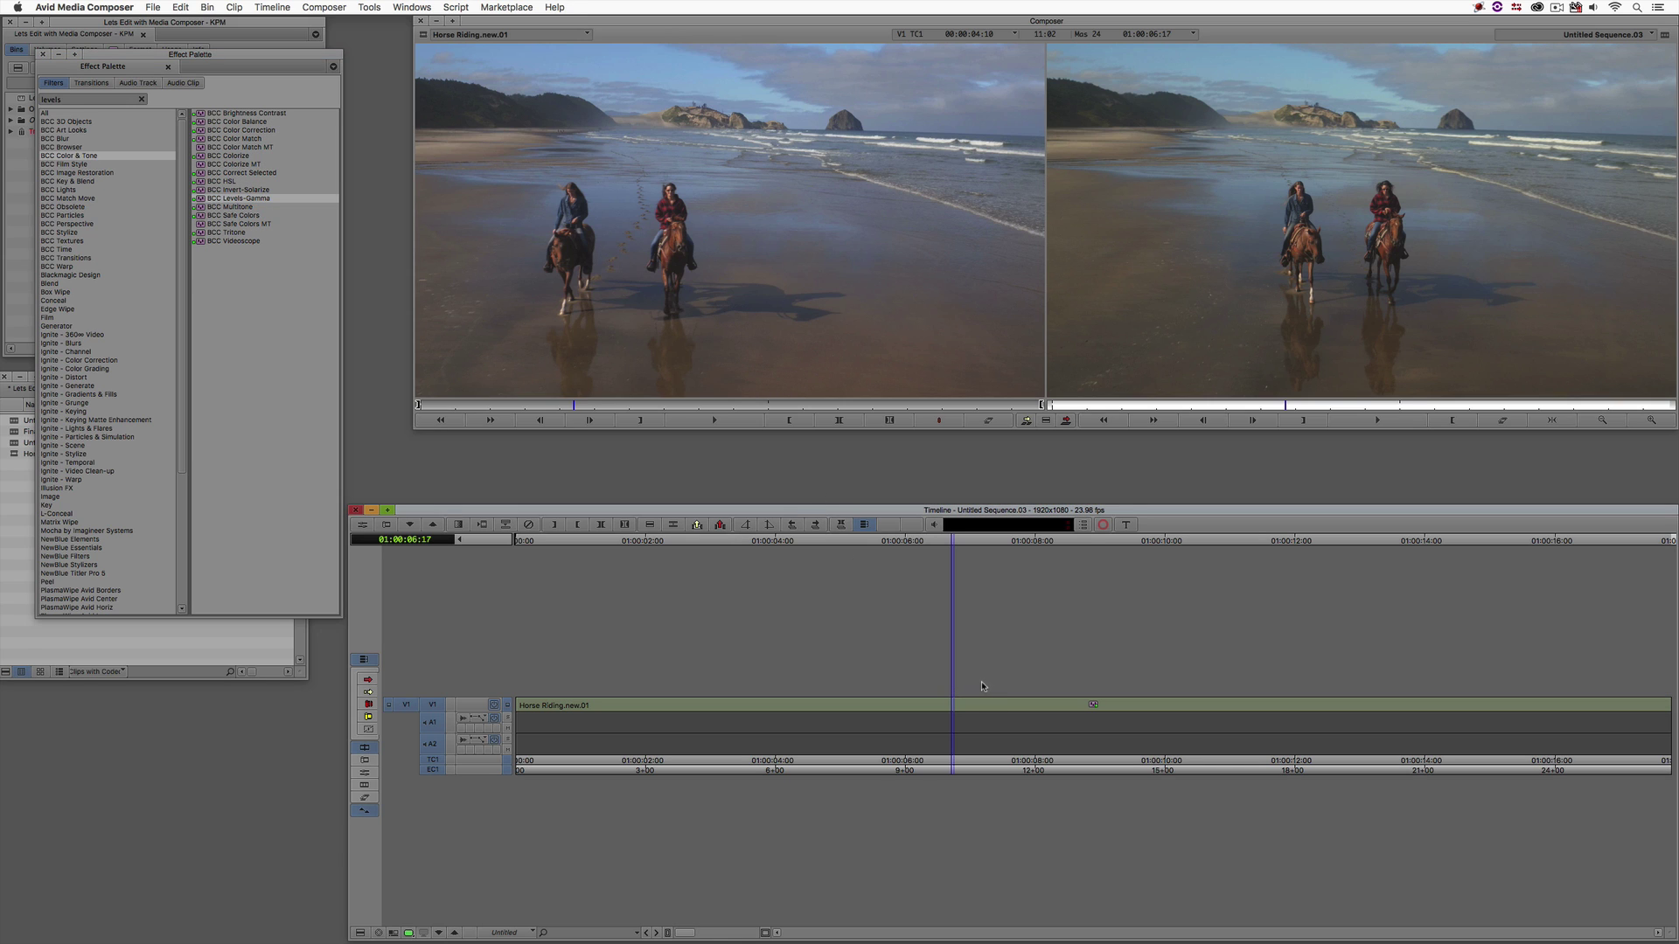
# Step: Set Levels-Gamma with gamma 1.22, raised input black and lowered input white
pyautogui.click(963, 706)
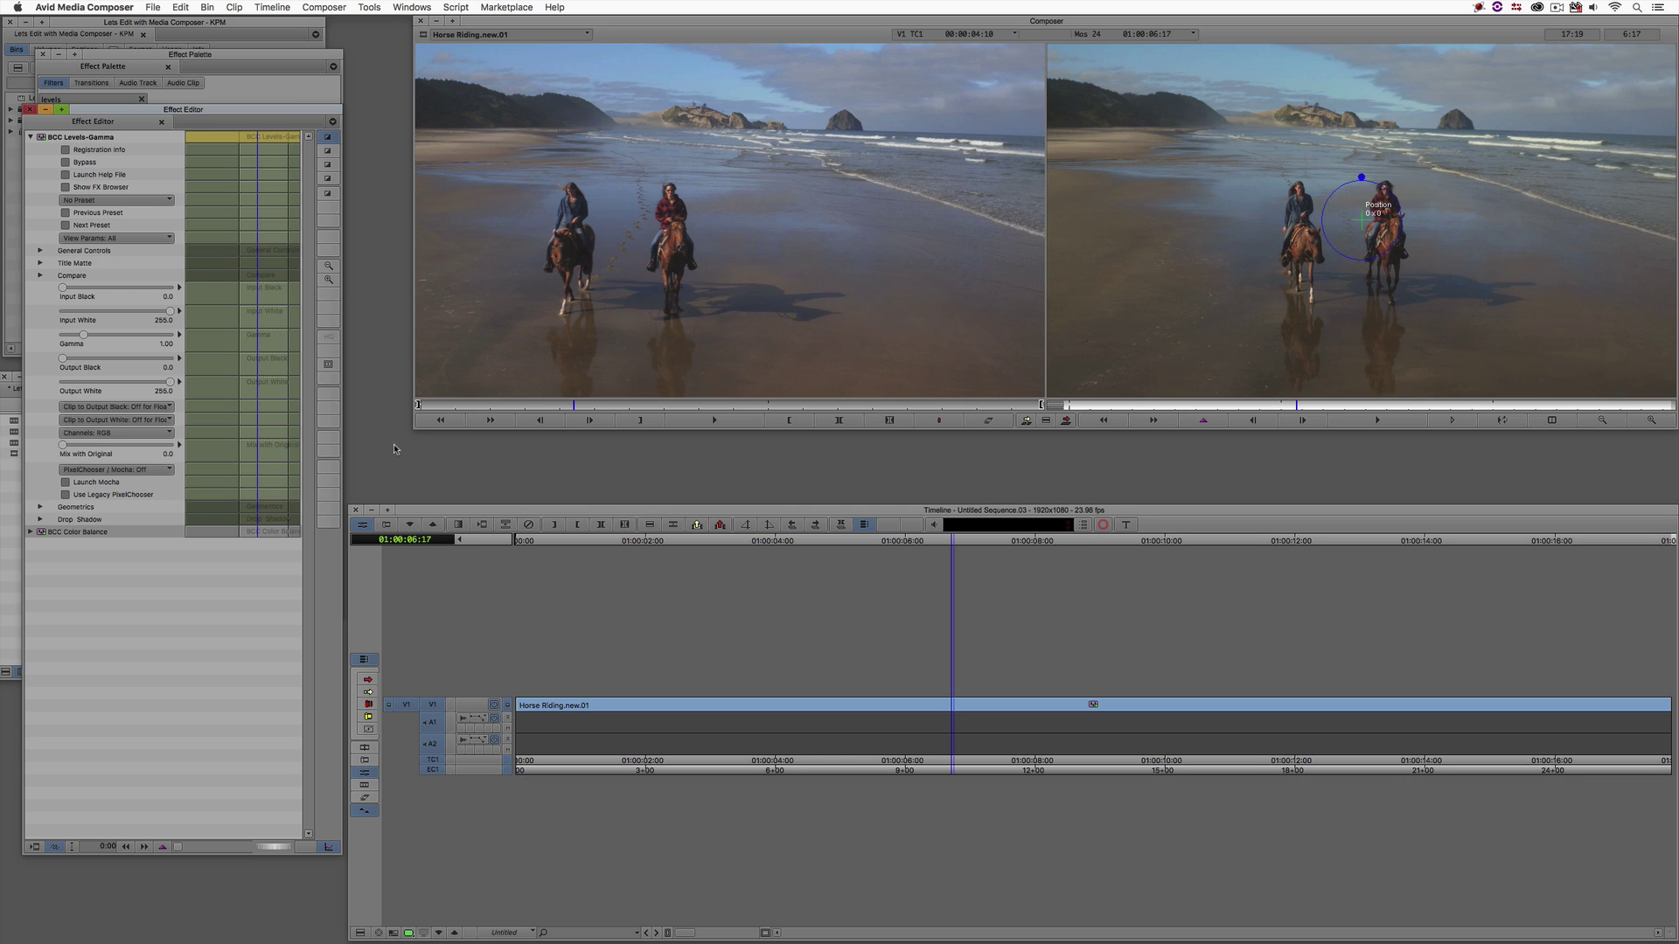
pyautogui.moveTo(86, 337); pyautogui.dragTo(89, 337)
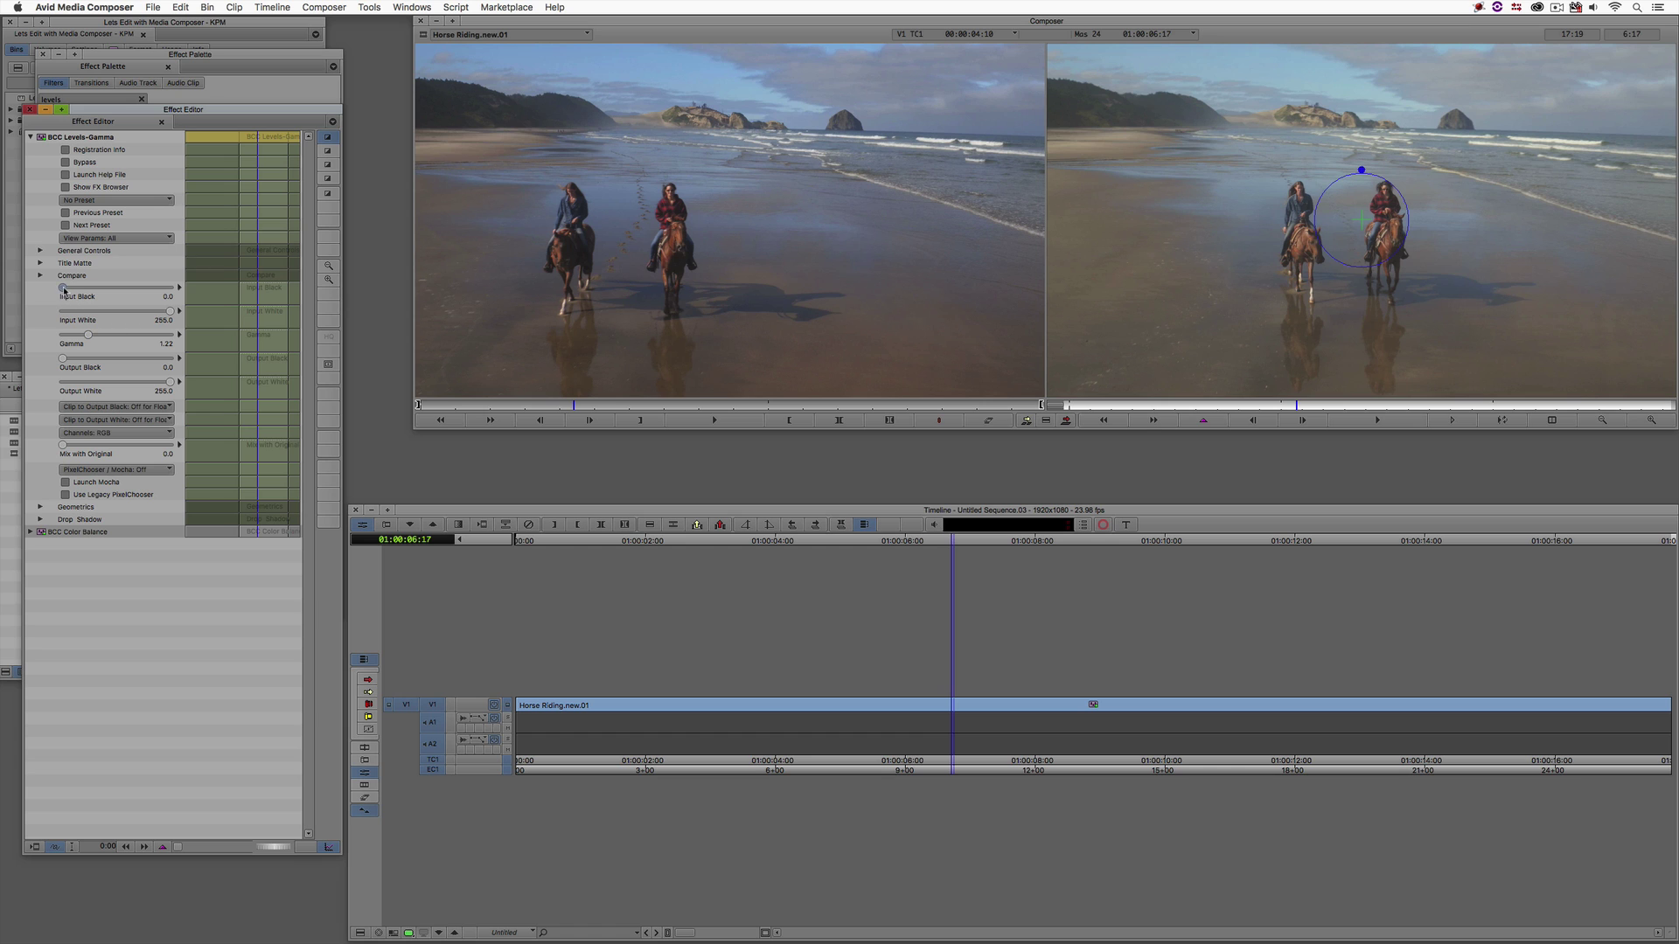
pyautogui.moveTo(67, 289); pyautogui.dragTo(70, 287)
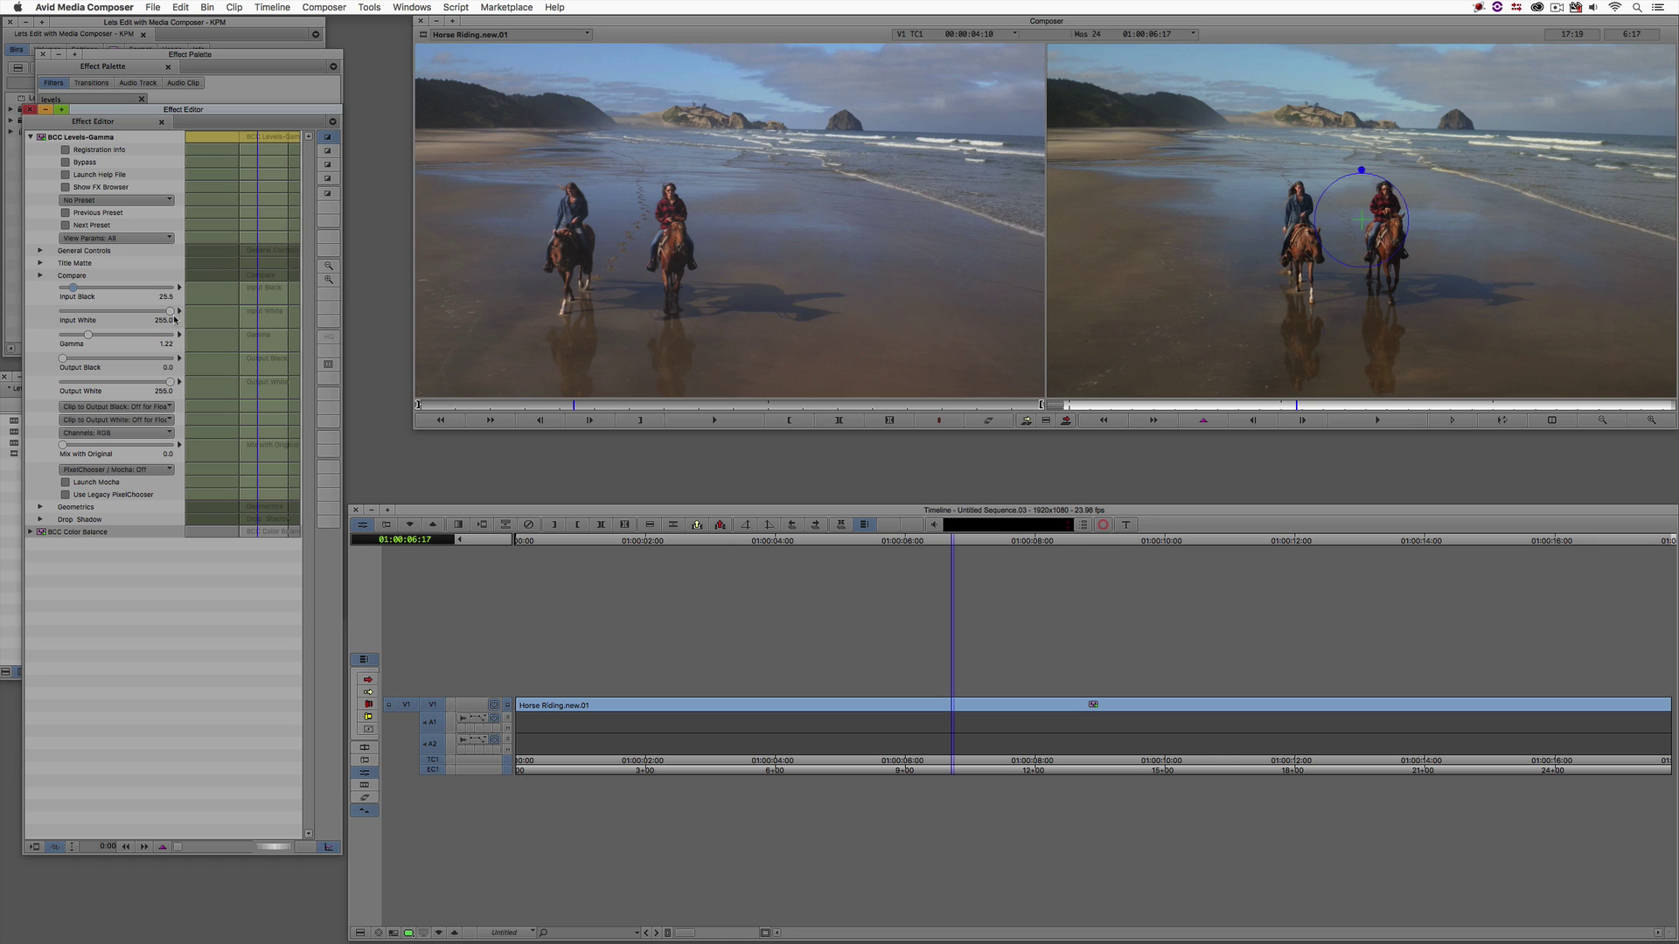
pyautogui.moveTo(168, 317); pyautogui.dragTo(161, 321)
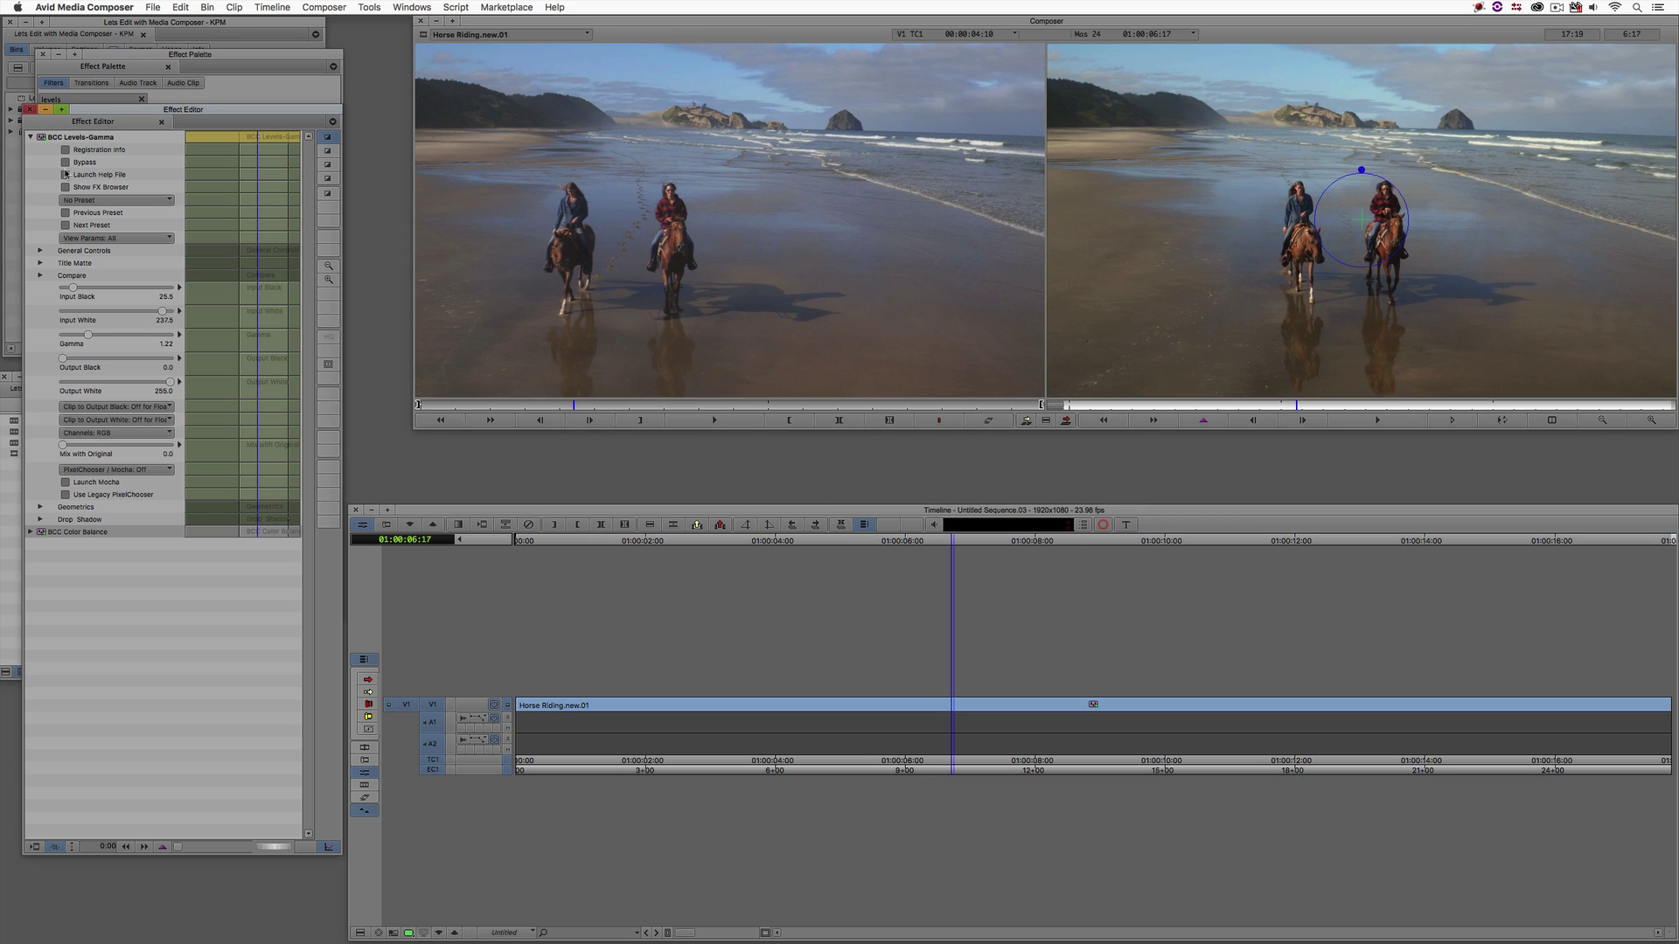
pyautogui.click(28, 110)
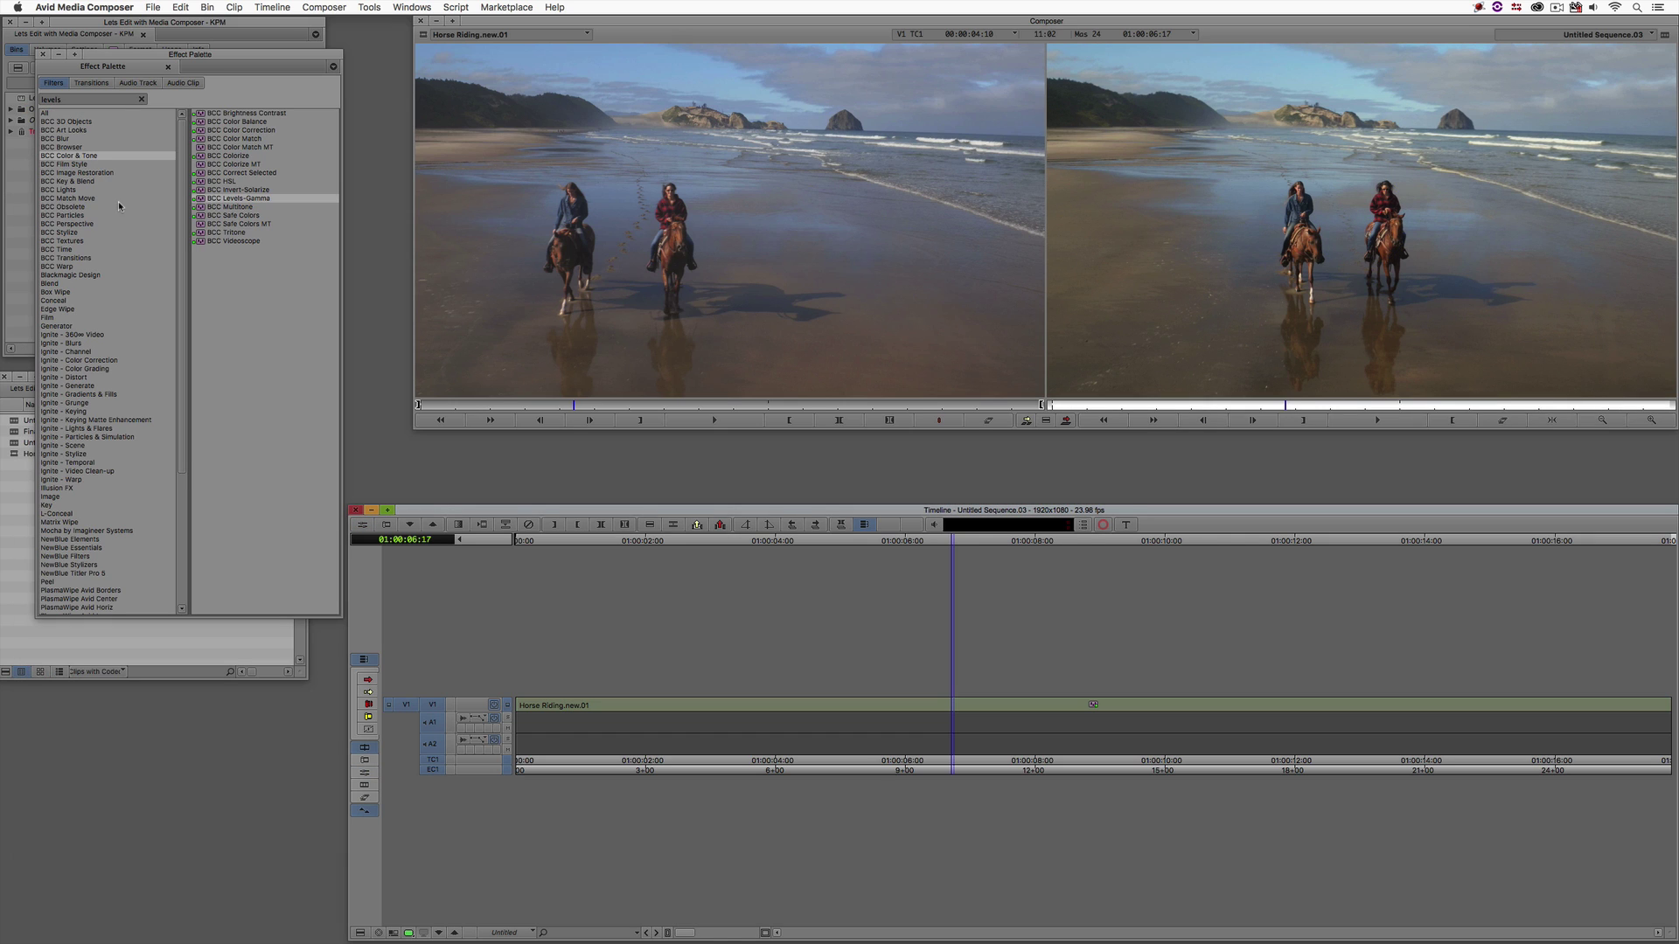
# Step: Switch the palette to BCC Film Style with Film Grain selected and bring up the Video Quality menu
pyautogui.click(73, 164)
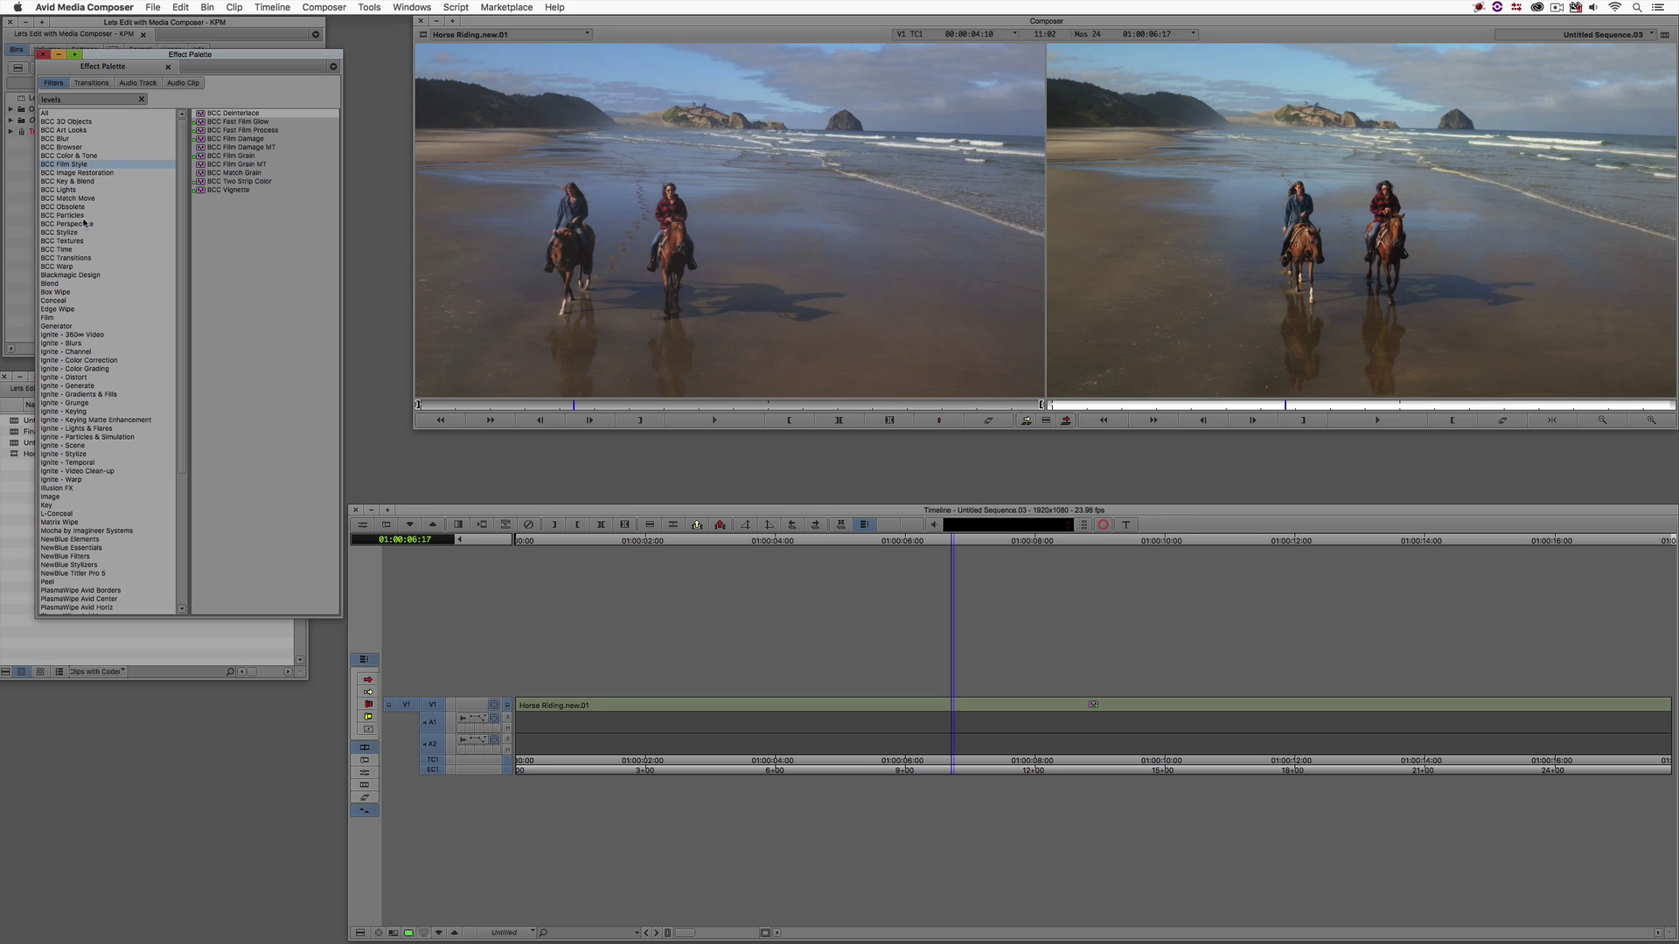
pyautogui.click(223, 157)
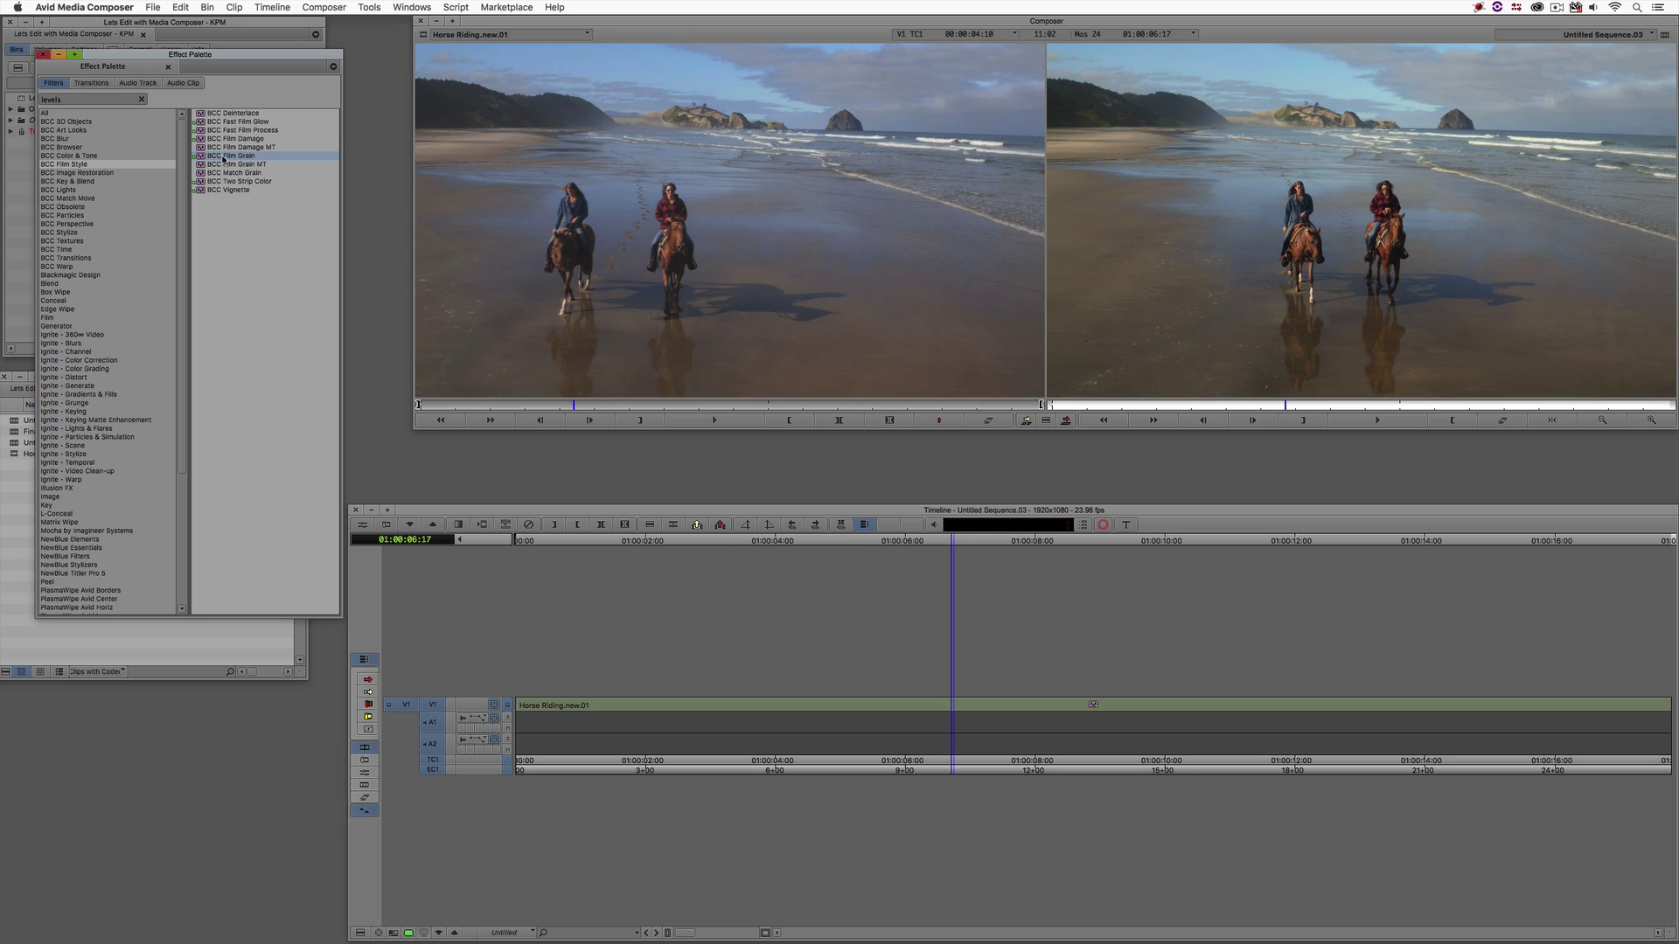
pyautogui.click(411, 932)
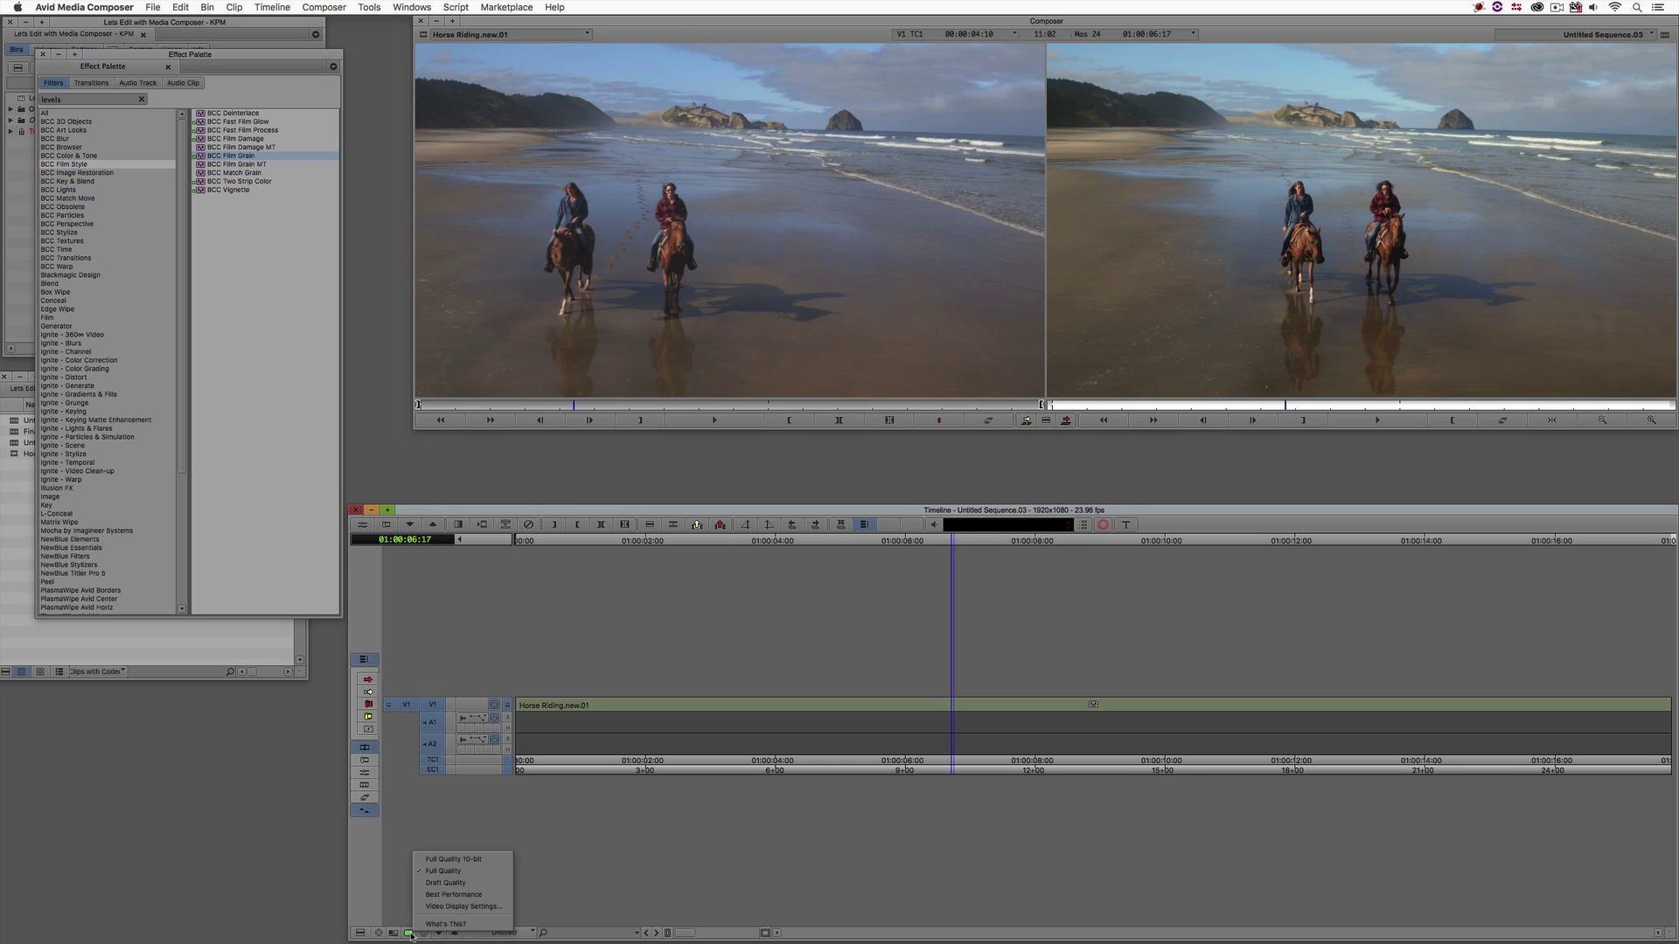
# Step: Set playback to Best Performance and enlarge the Record monitor, panning toward the upper left
pyautogui.click(448, 895)
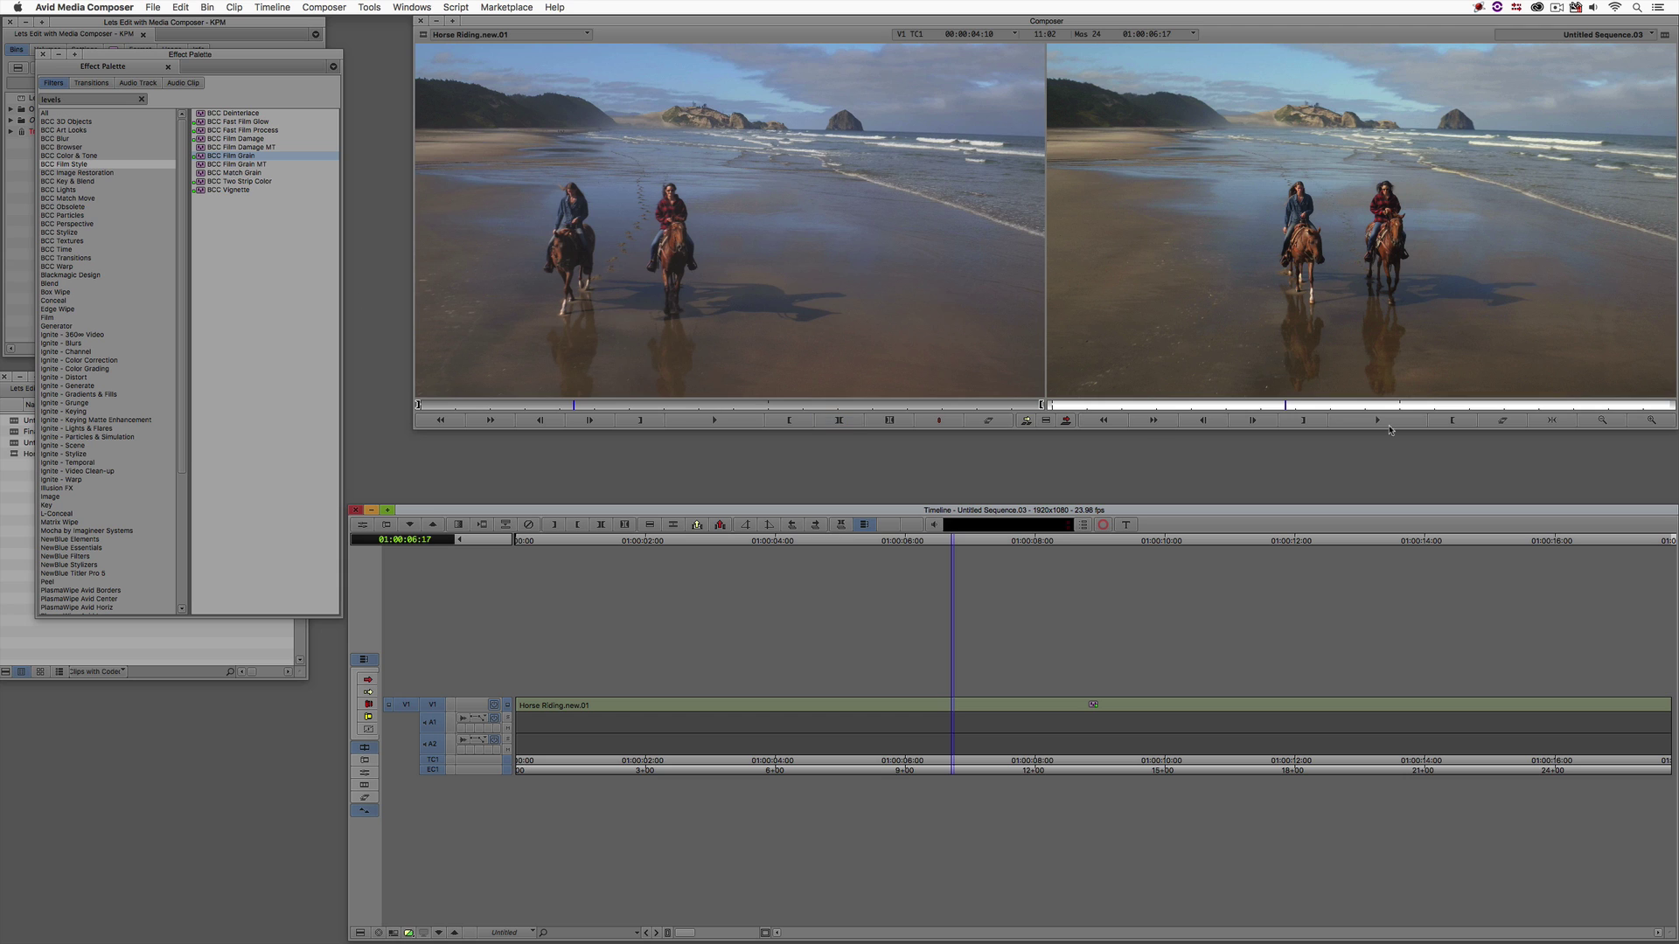
pyautogui.click(1652, 420)
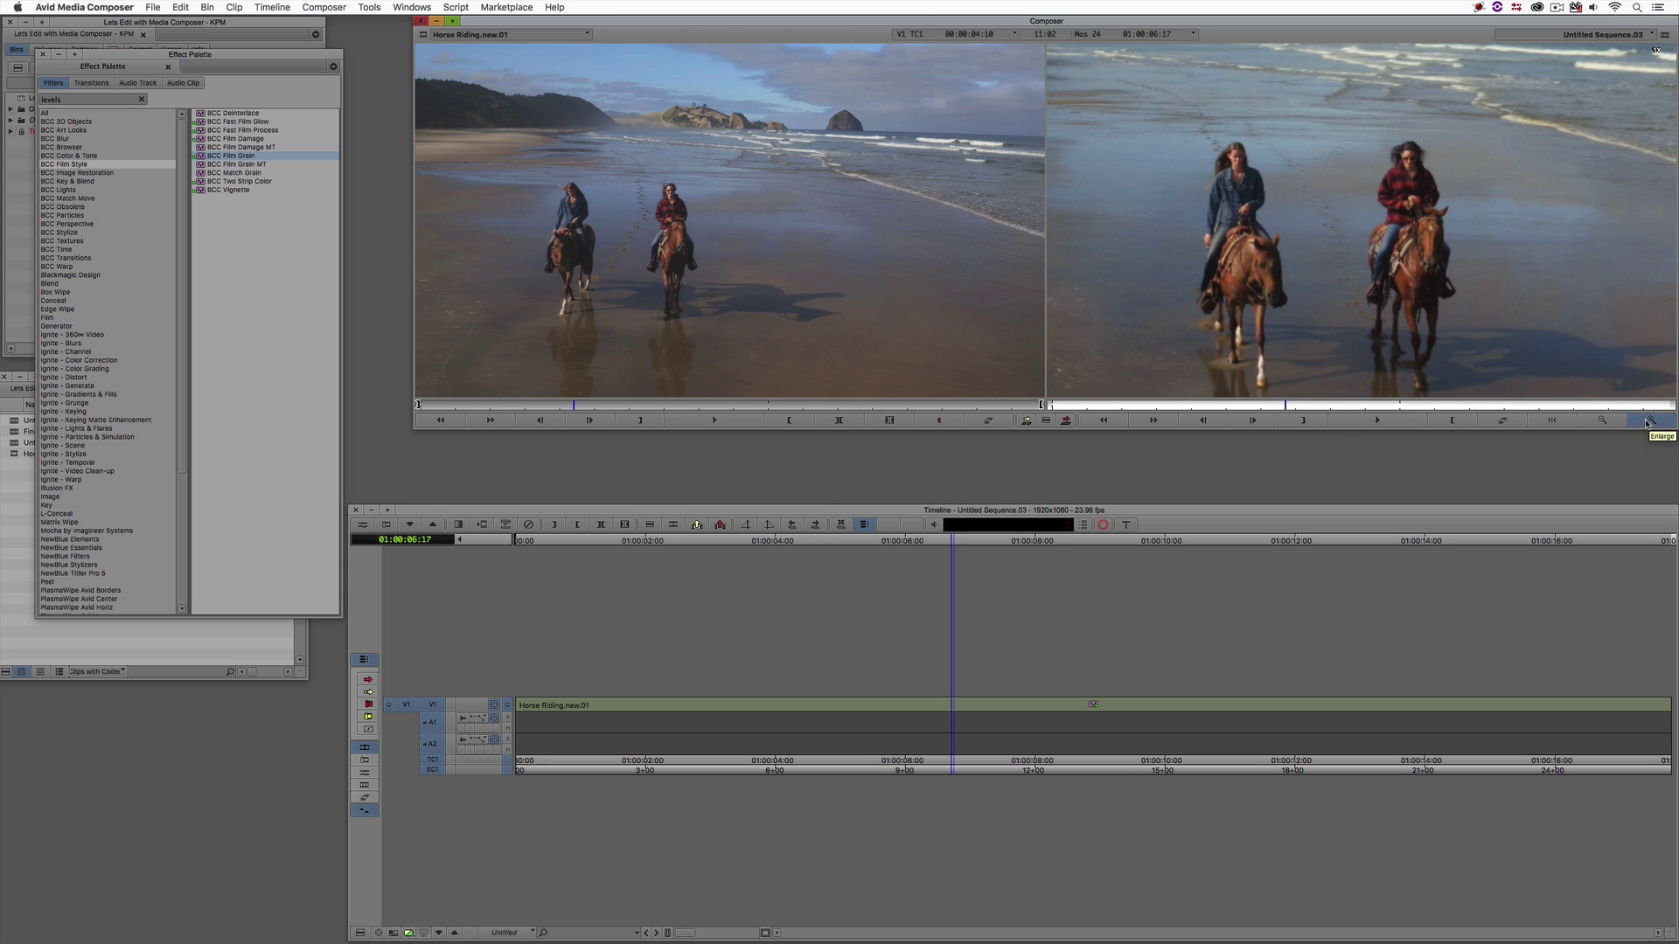
pyautogui.moveTo(1165, 205); pyautogui.dragTo(1471, 343)
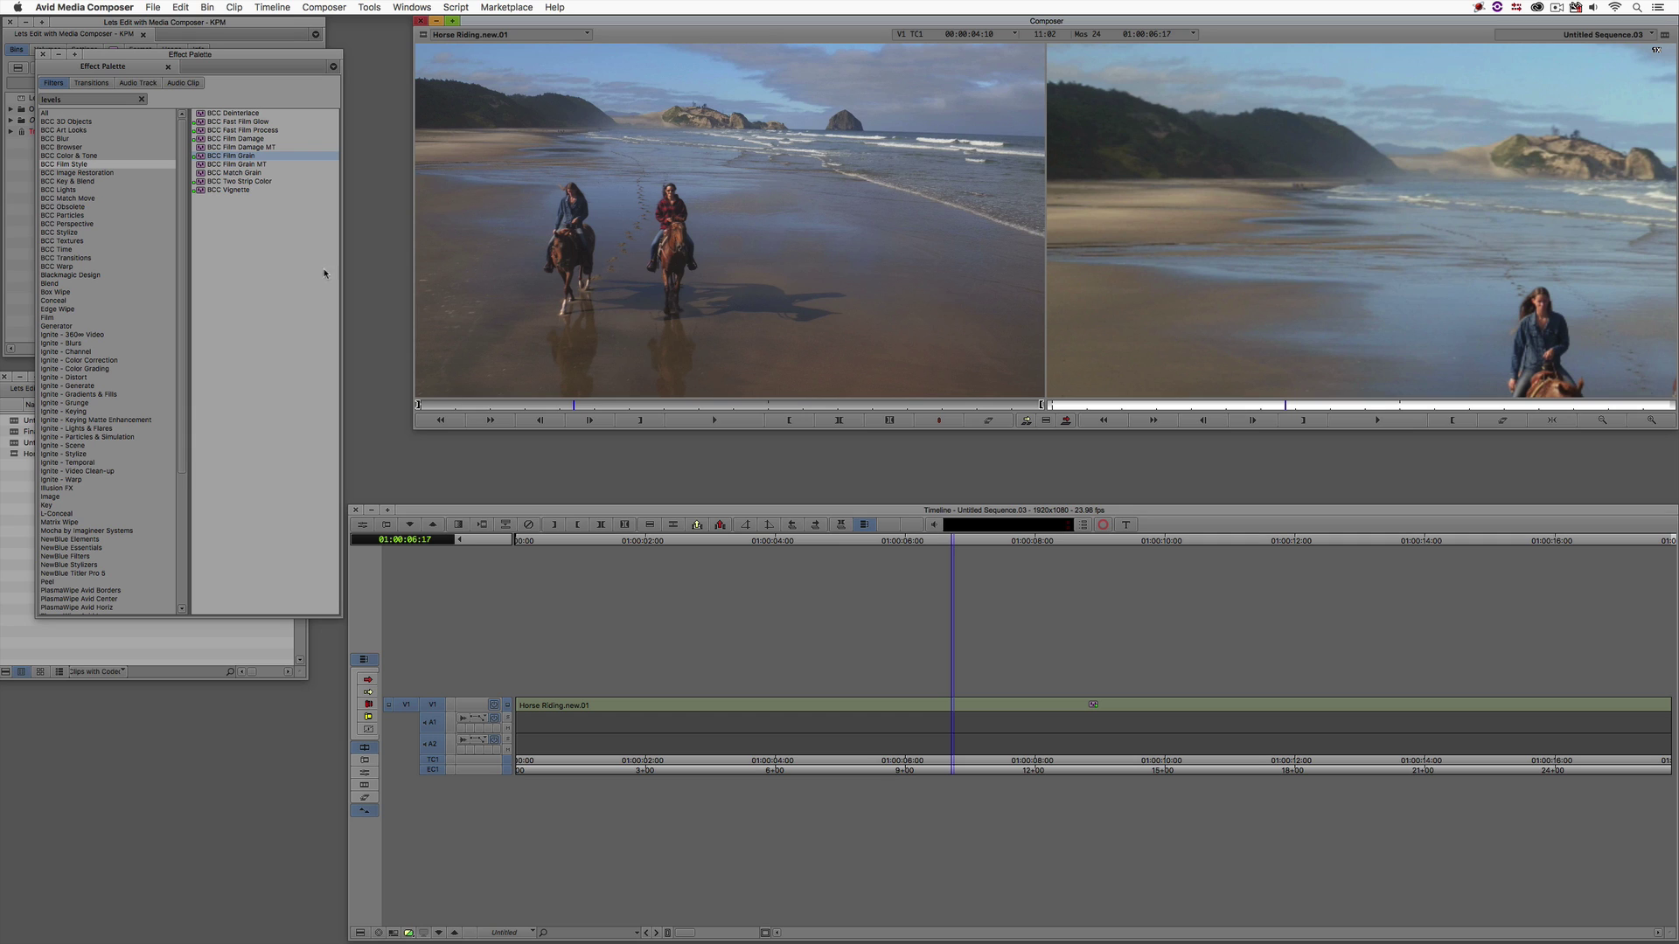
# Step: Apply BCC Film Grain to the Horse Riding clip and scrub back to inspect the grain
pyautogui.click(201, 160)
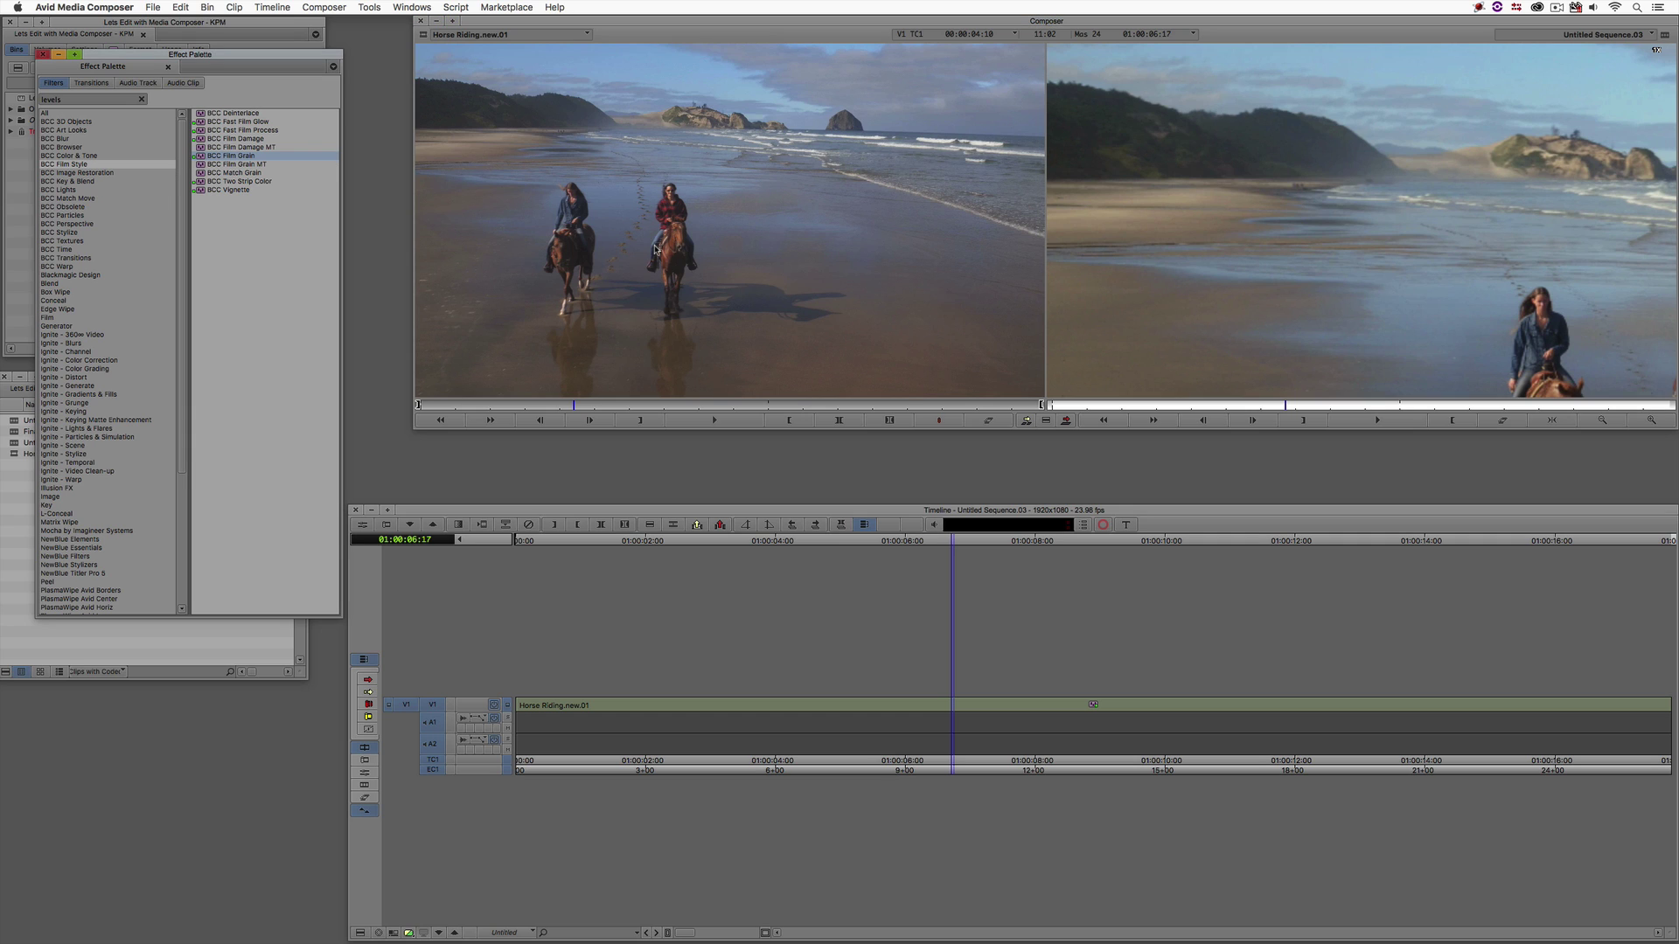
pyautogui.click(919, 695)
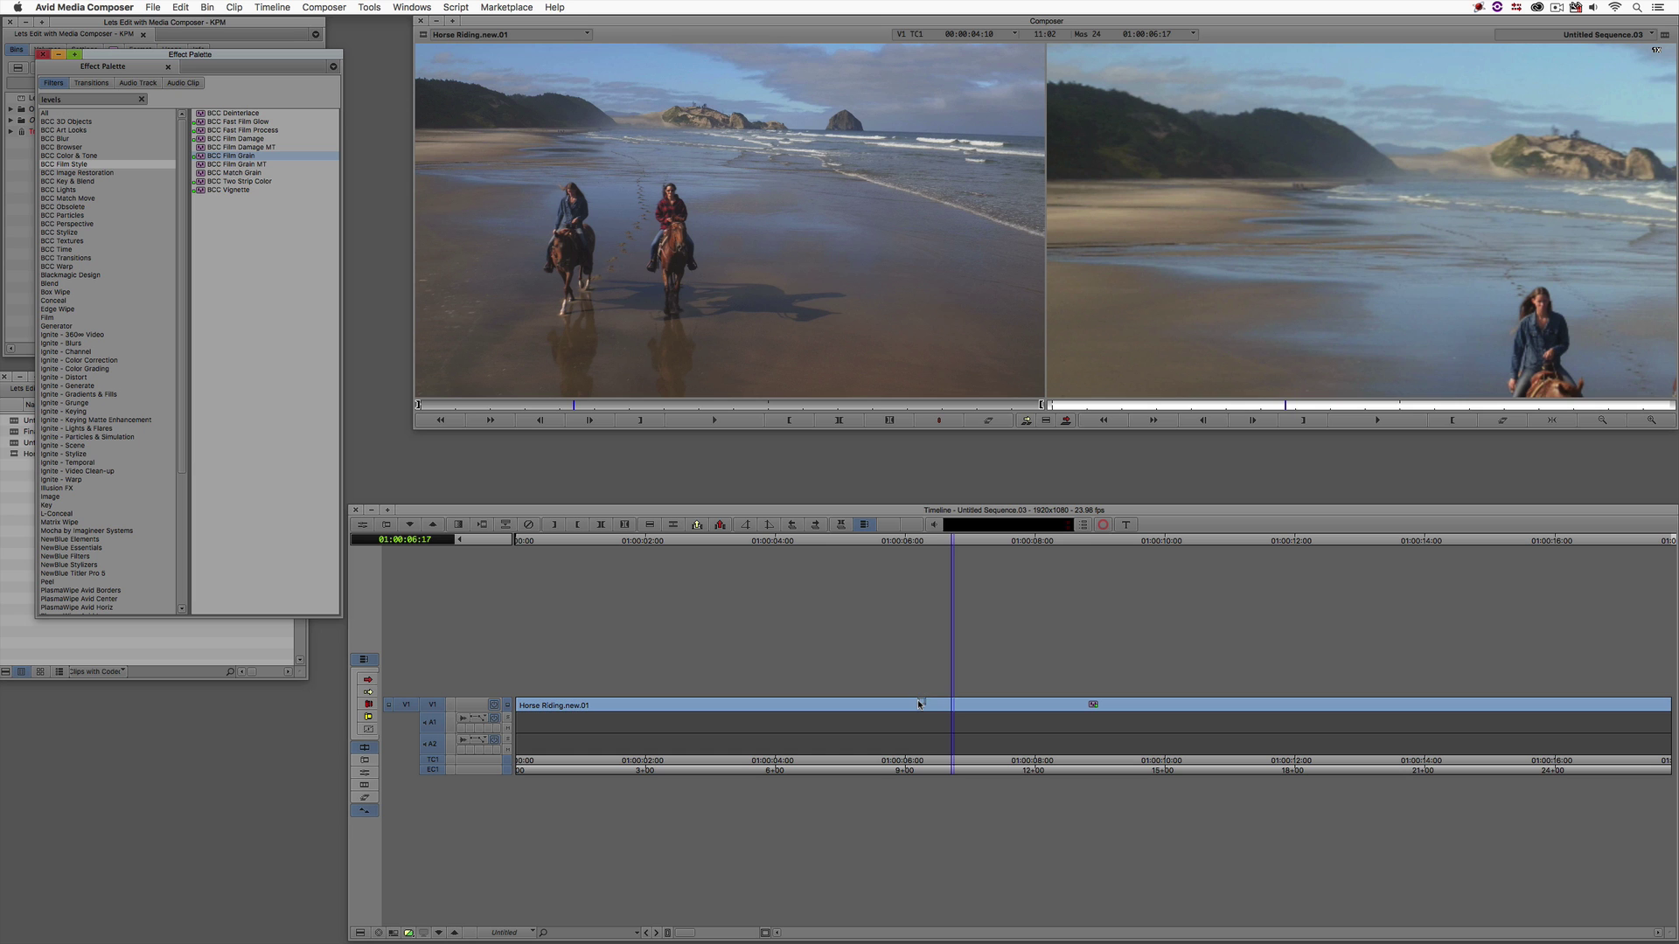
pyautogui.moveTo(919, 705); pyautogui.dragTo(918, 705)
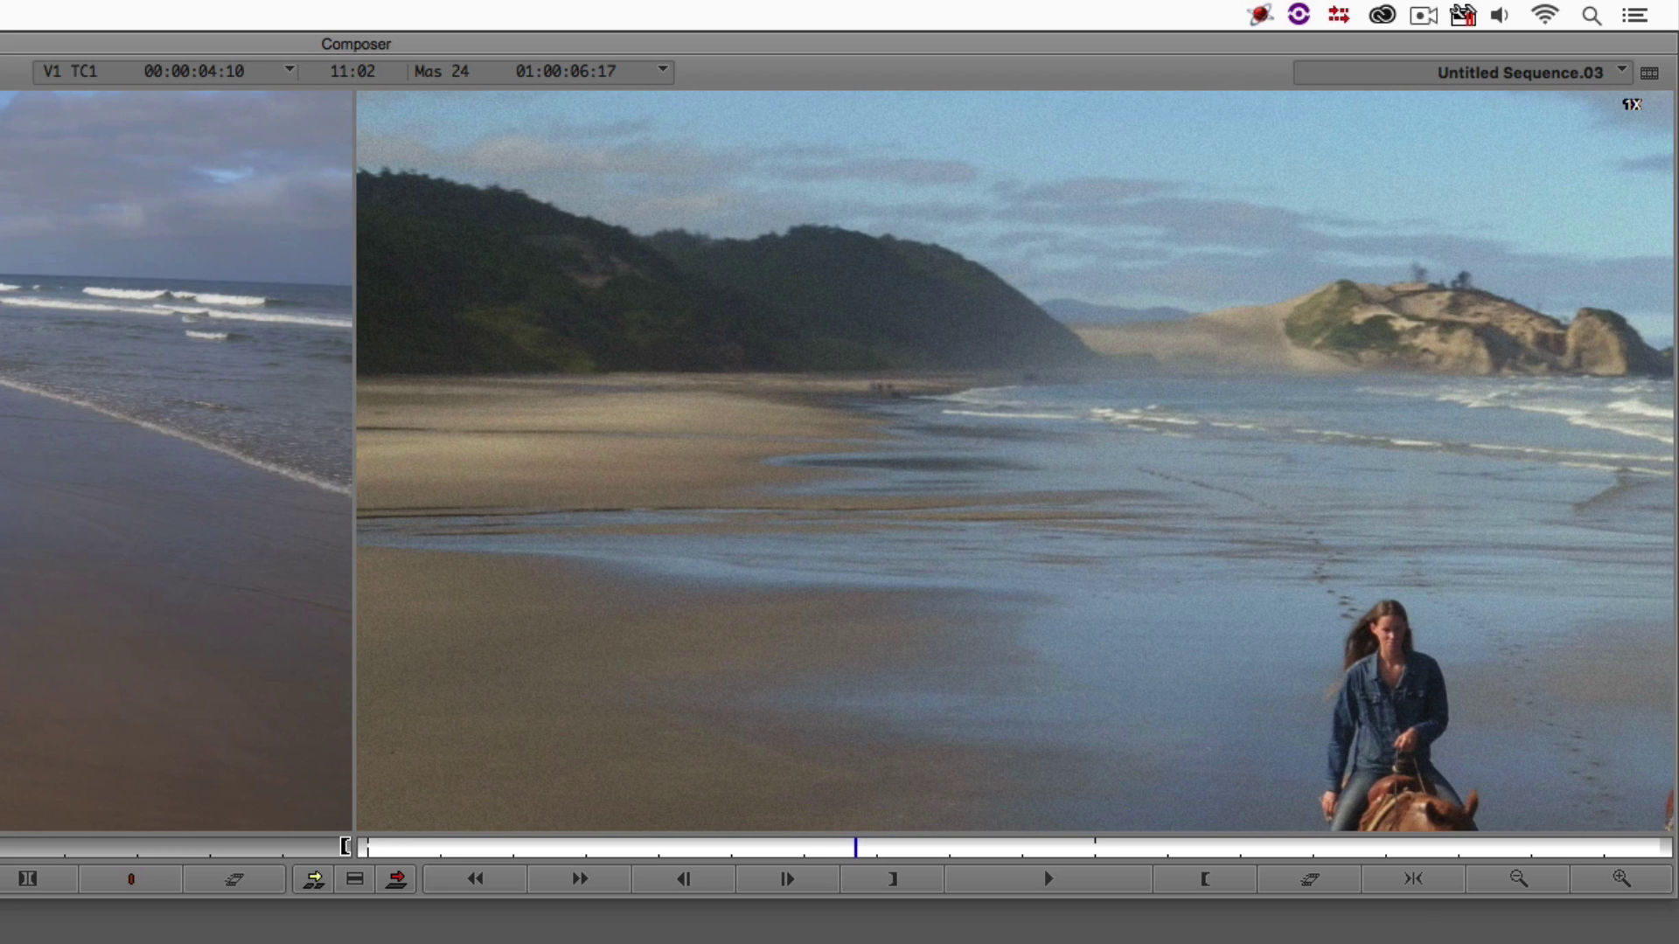
pyautogui.moveTo(807, 854)
pyautogui.mouseDown()
pyautogui.moveTo(591, 860)
pyautogui.moveTo(771, 857)
pyautogui.mouseUp()
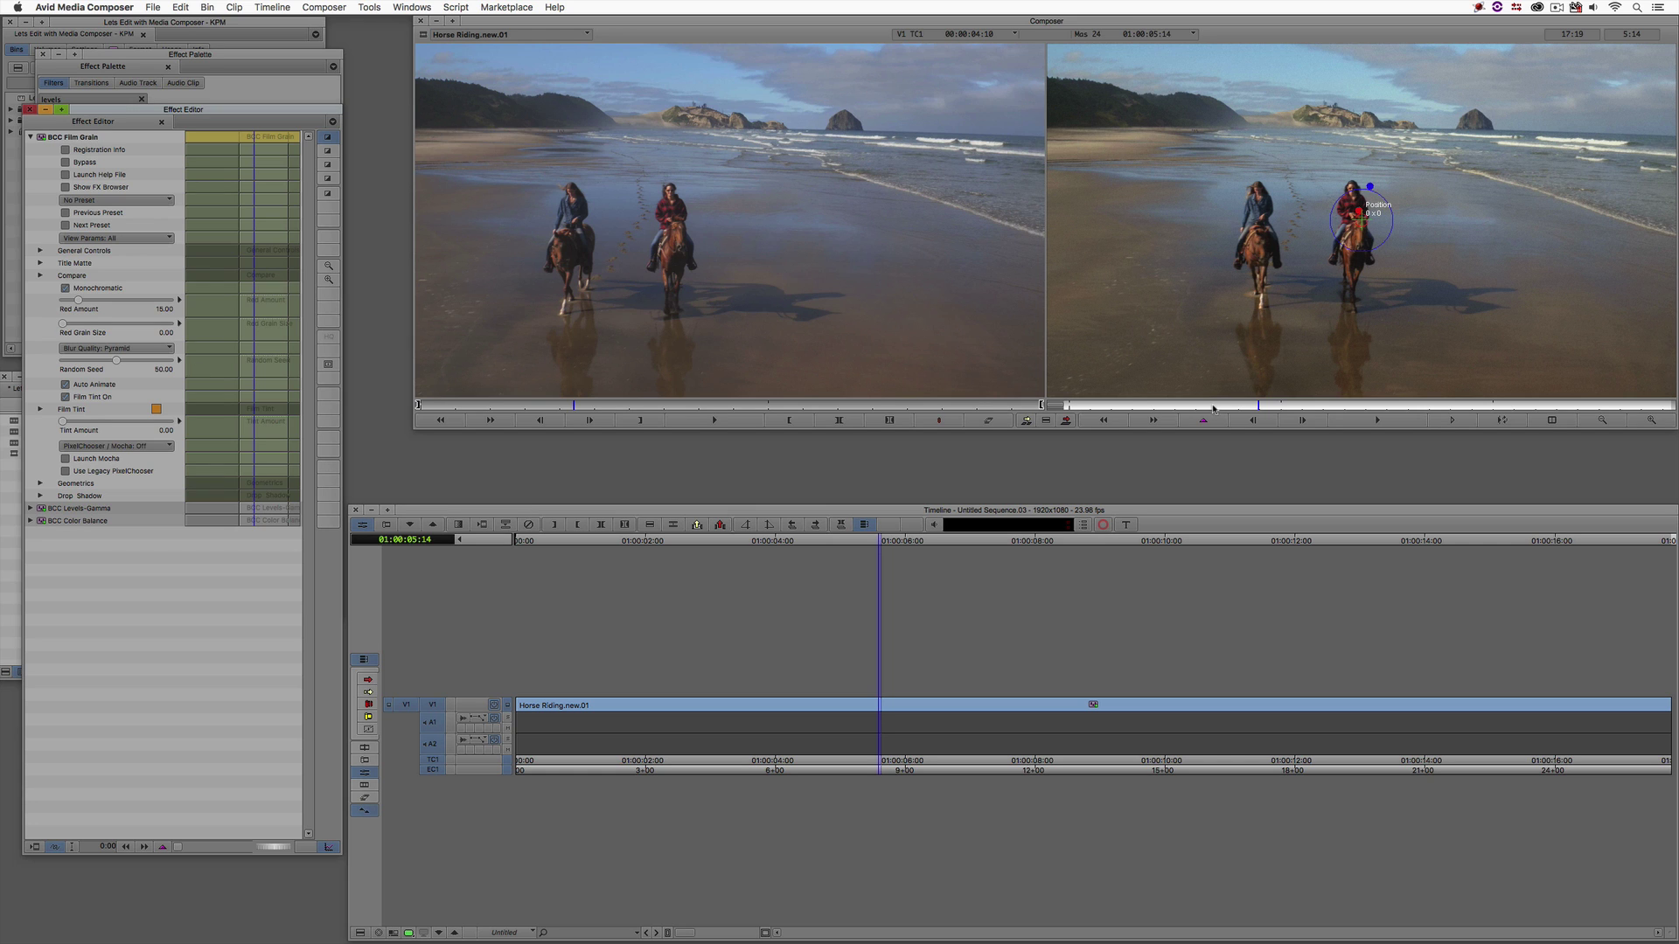
# Step: Inspect the grain enlarged at several points in the clip, then close the Effect Editor
pyautogui.moveTo(1213, 409)
pyautogui.mouseDown()
pyautogui.moveTo(1152, 407)
pyautogui.moveTo(1326, 408)
pyautogui.mouseUp()
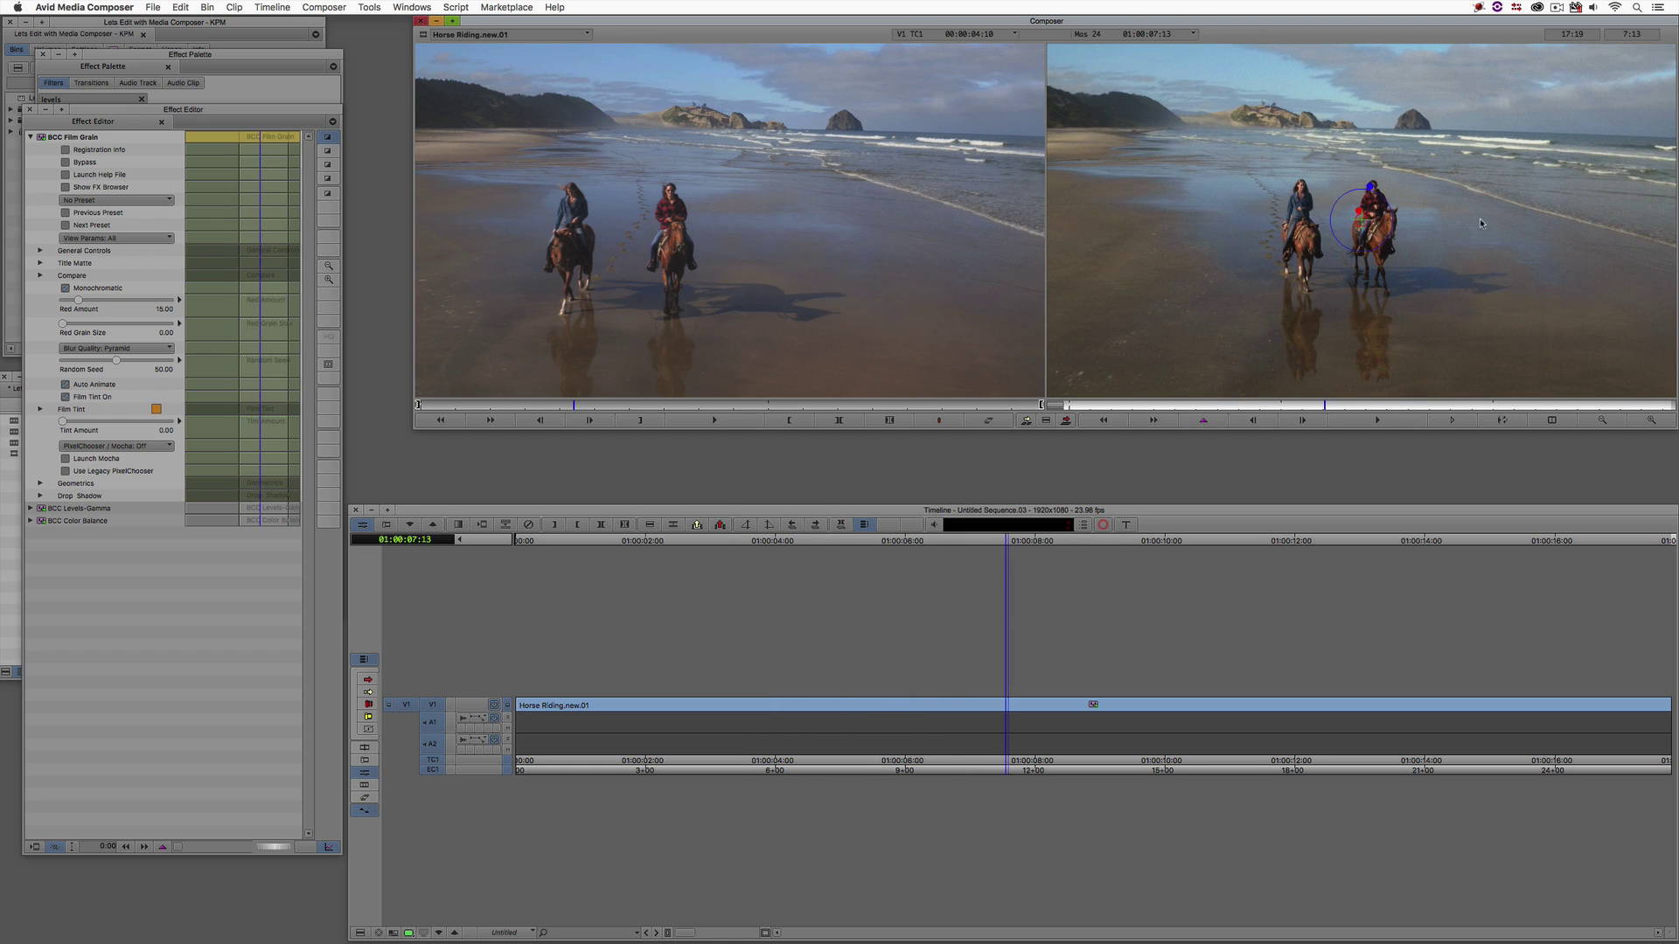
pyautogui.click(1652, 421)
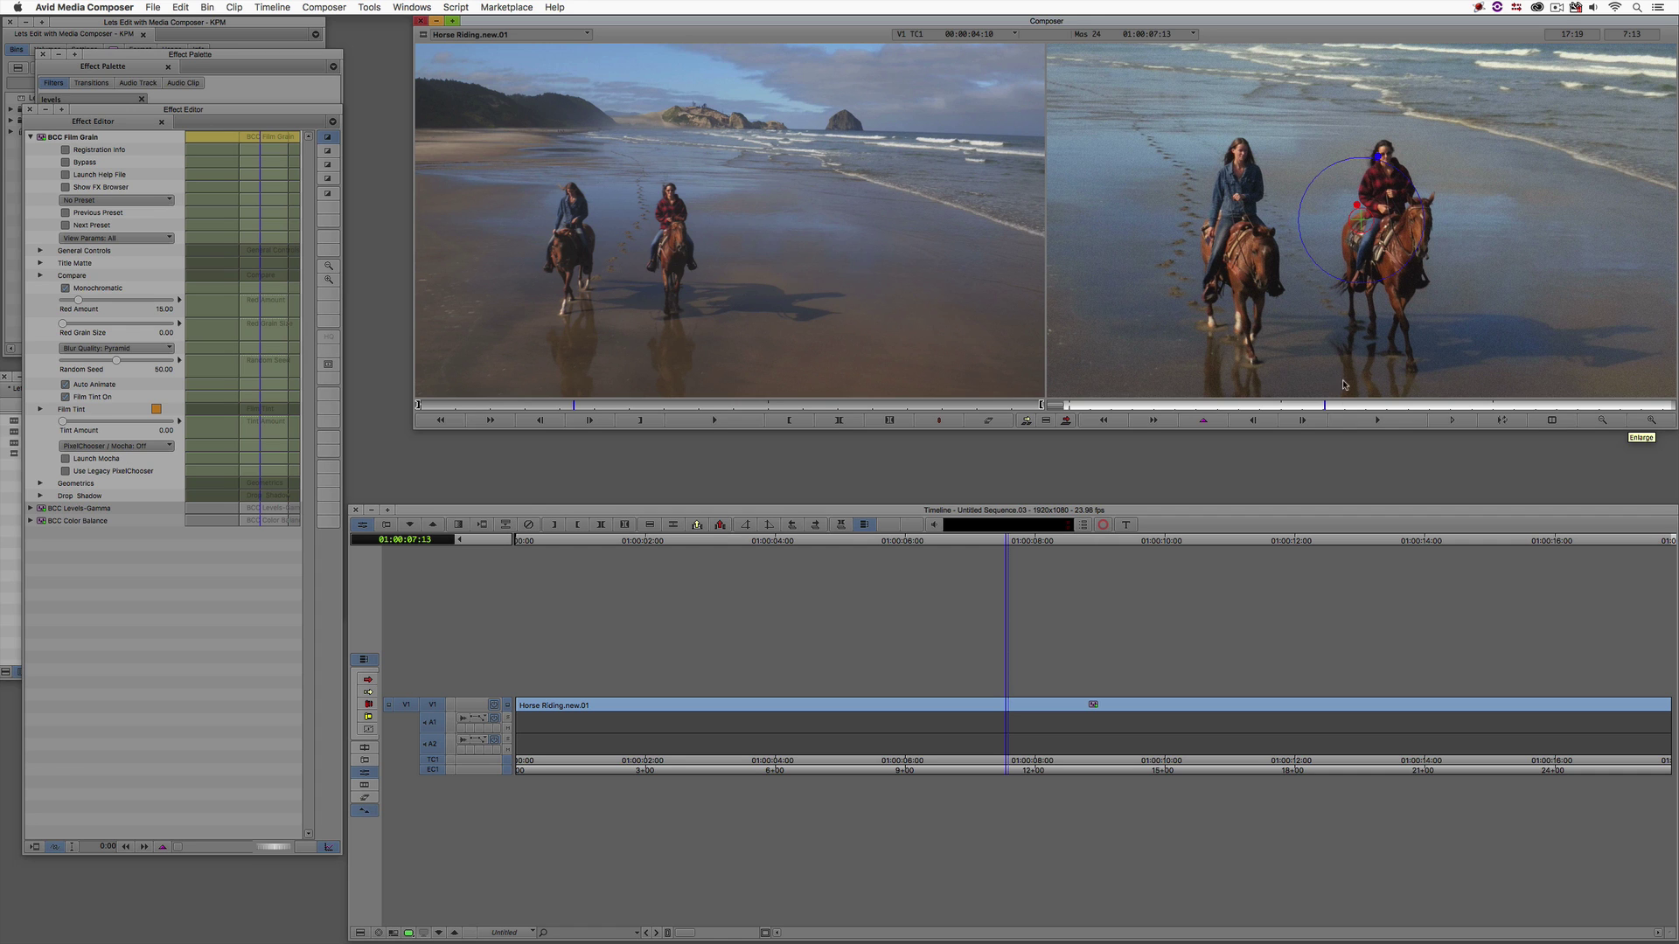
pyautogui.moveTo(1325, 409); pyautogui.dragTo(1504, 393)
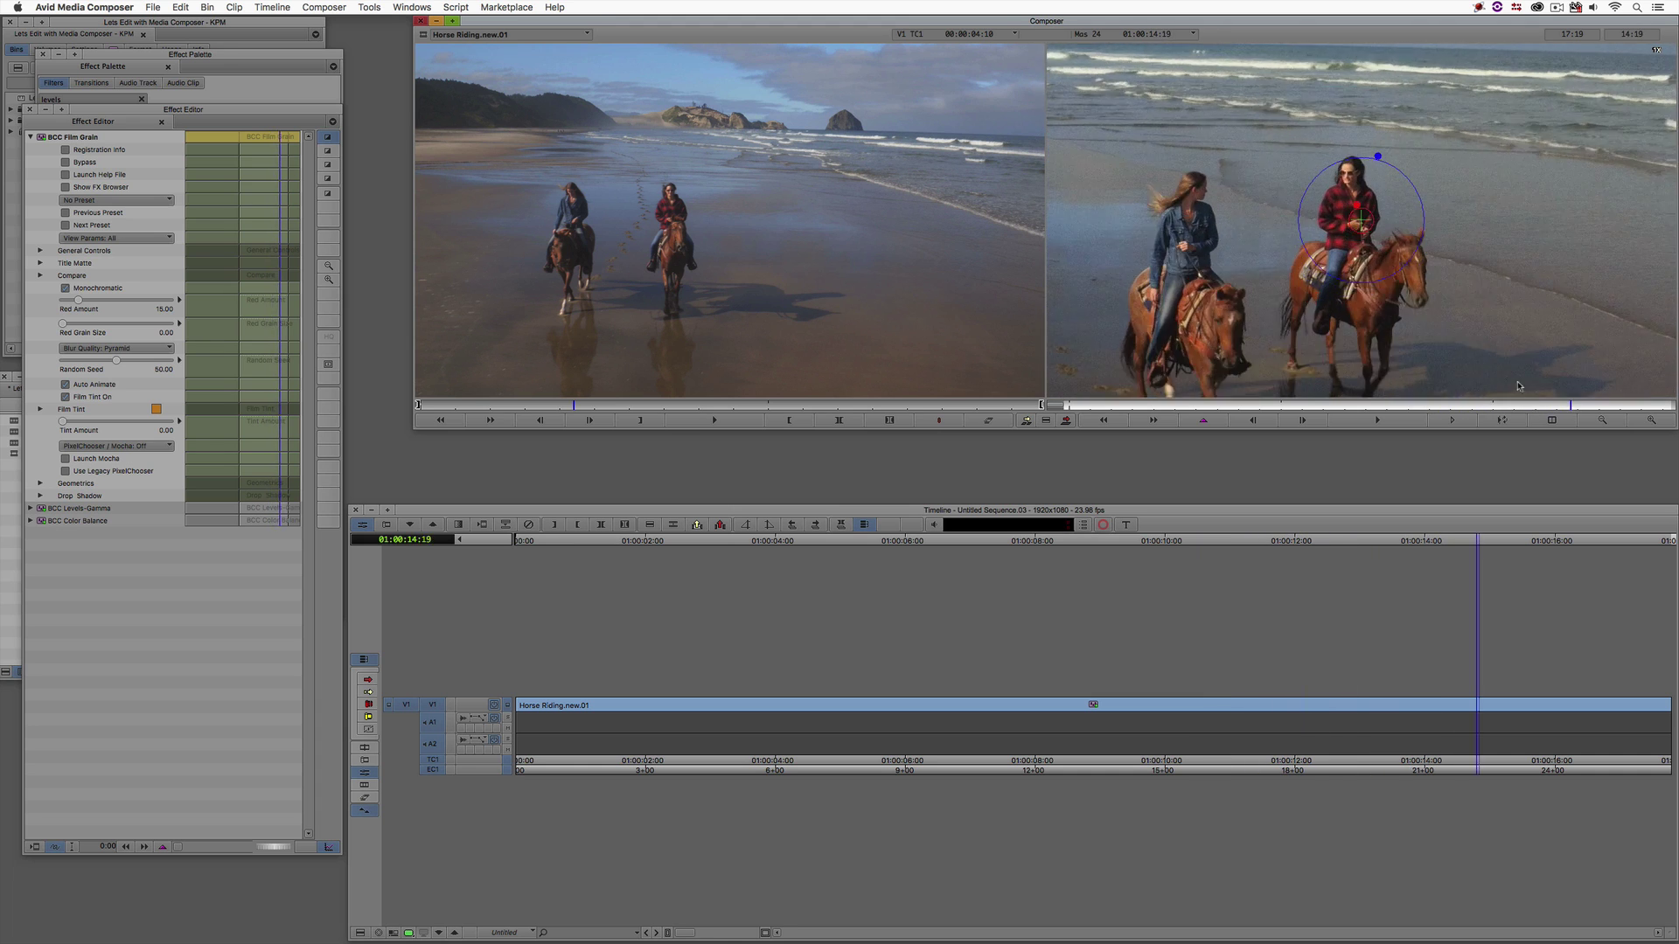
pyautogui.moveTo(1514, 384); pyautogui.dragTo(1243, 384)
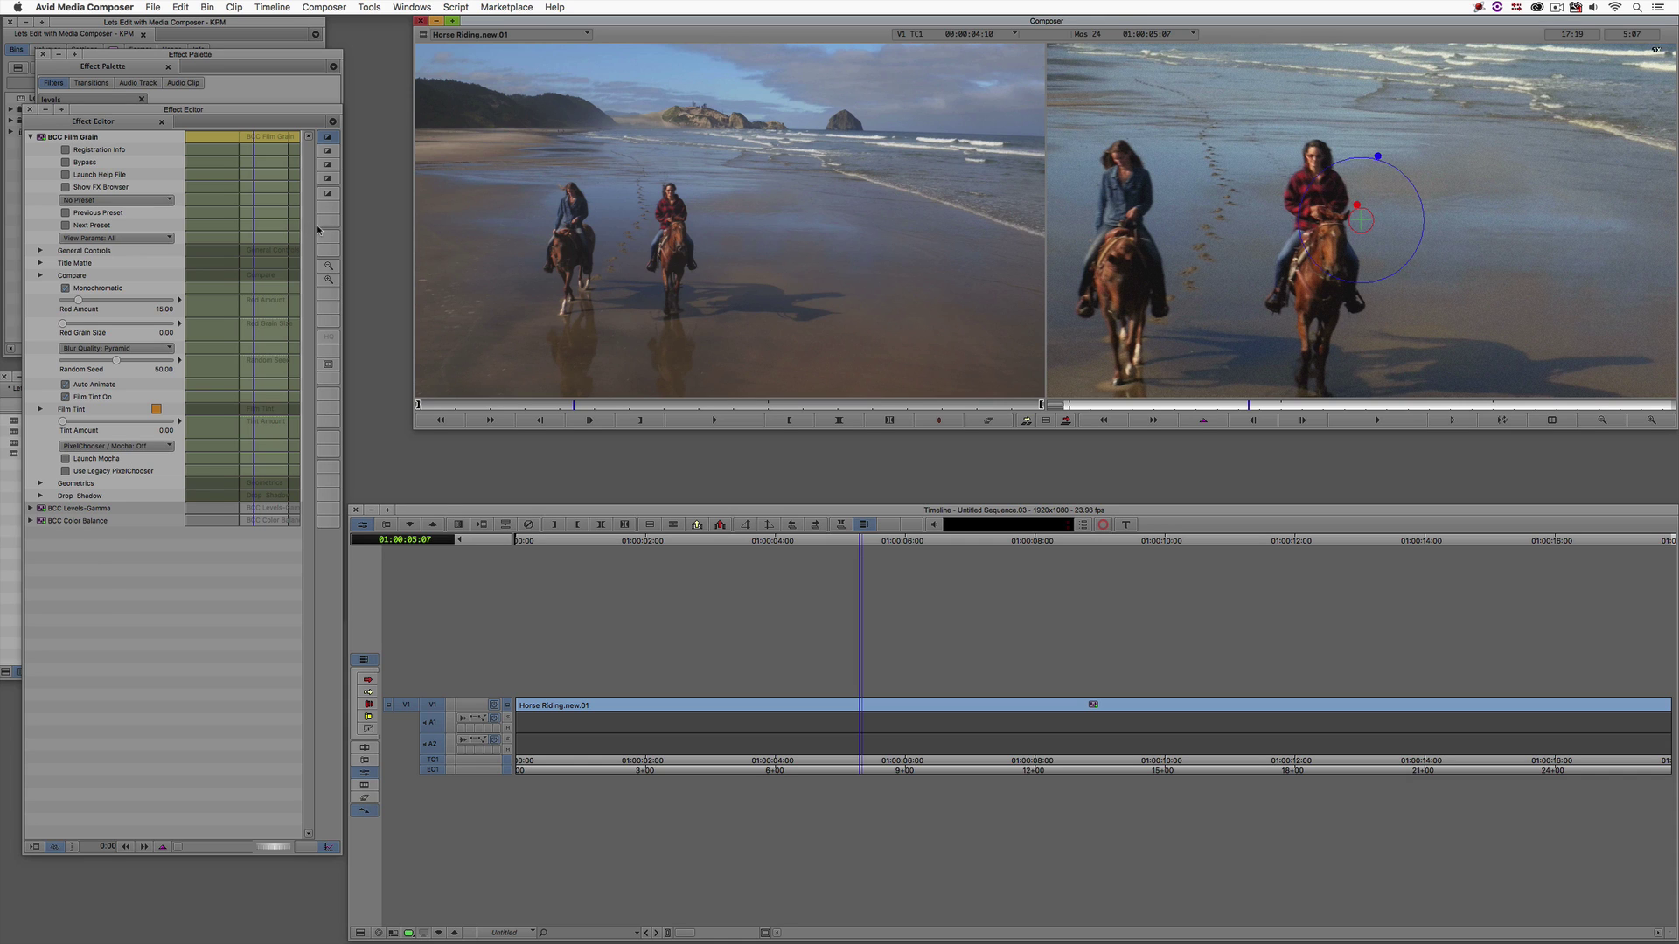
pyautogui.click(162, 122)
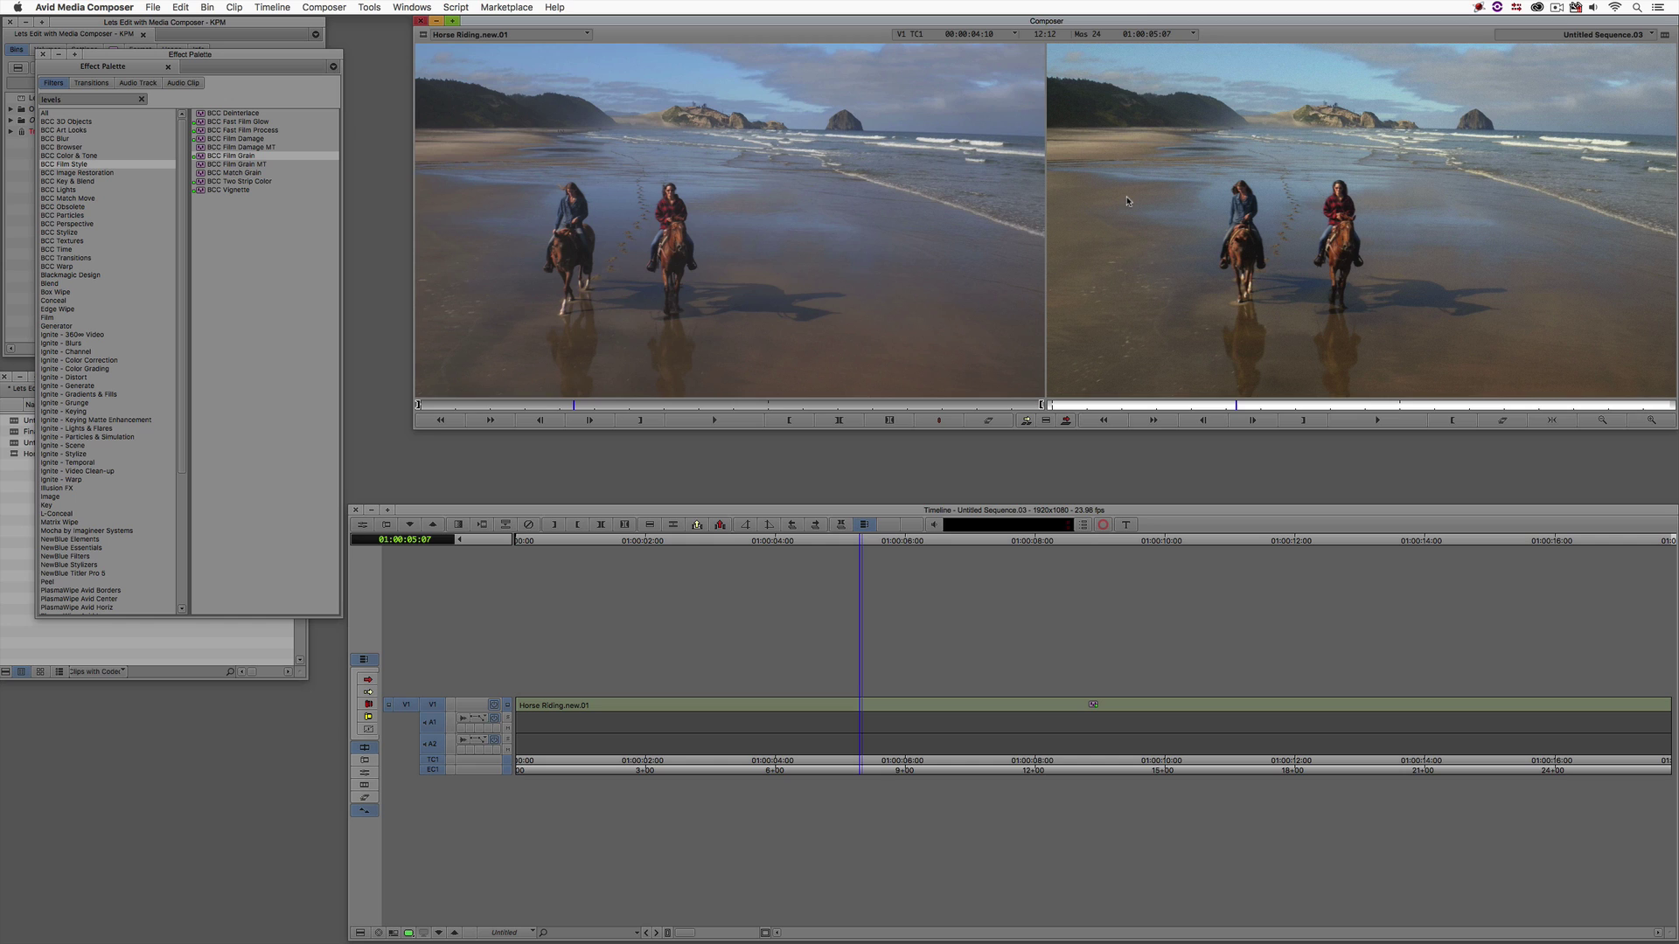
# Step: Apply BCC Vignette to the Horse Riding clip above the stacked effects
pyautogui.click(200, 190)
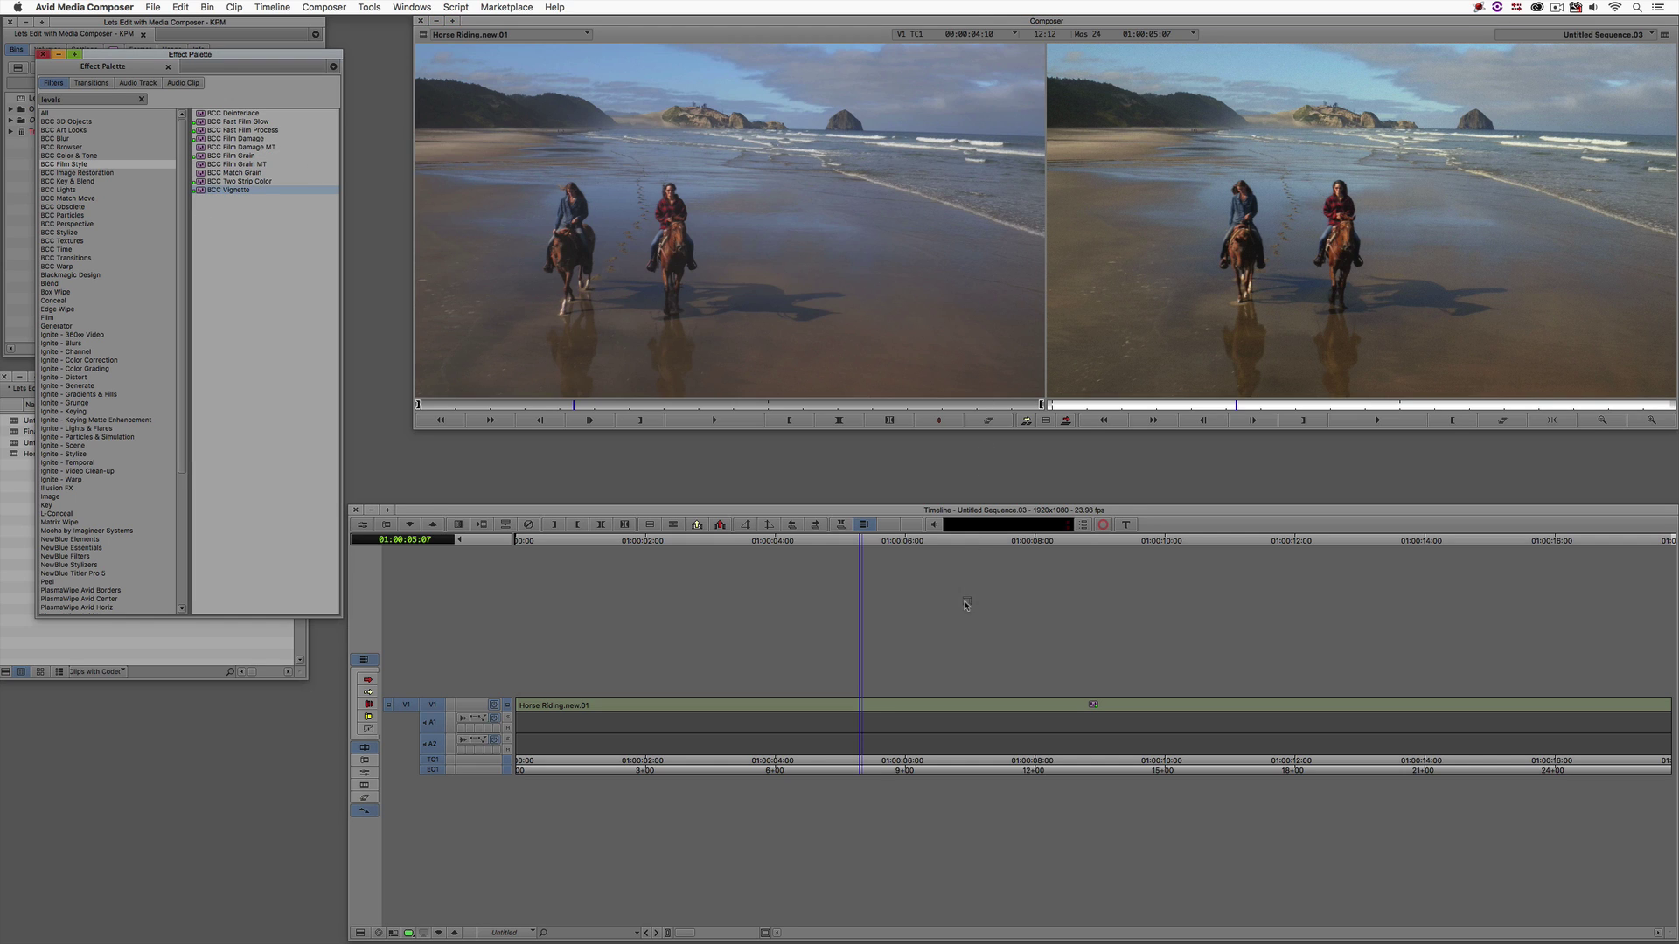
pyautogui.moveTo(354, 156); pyautogui.dragTo(966, 696)
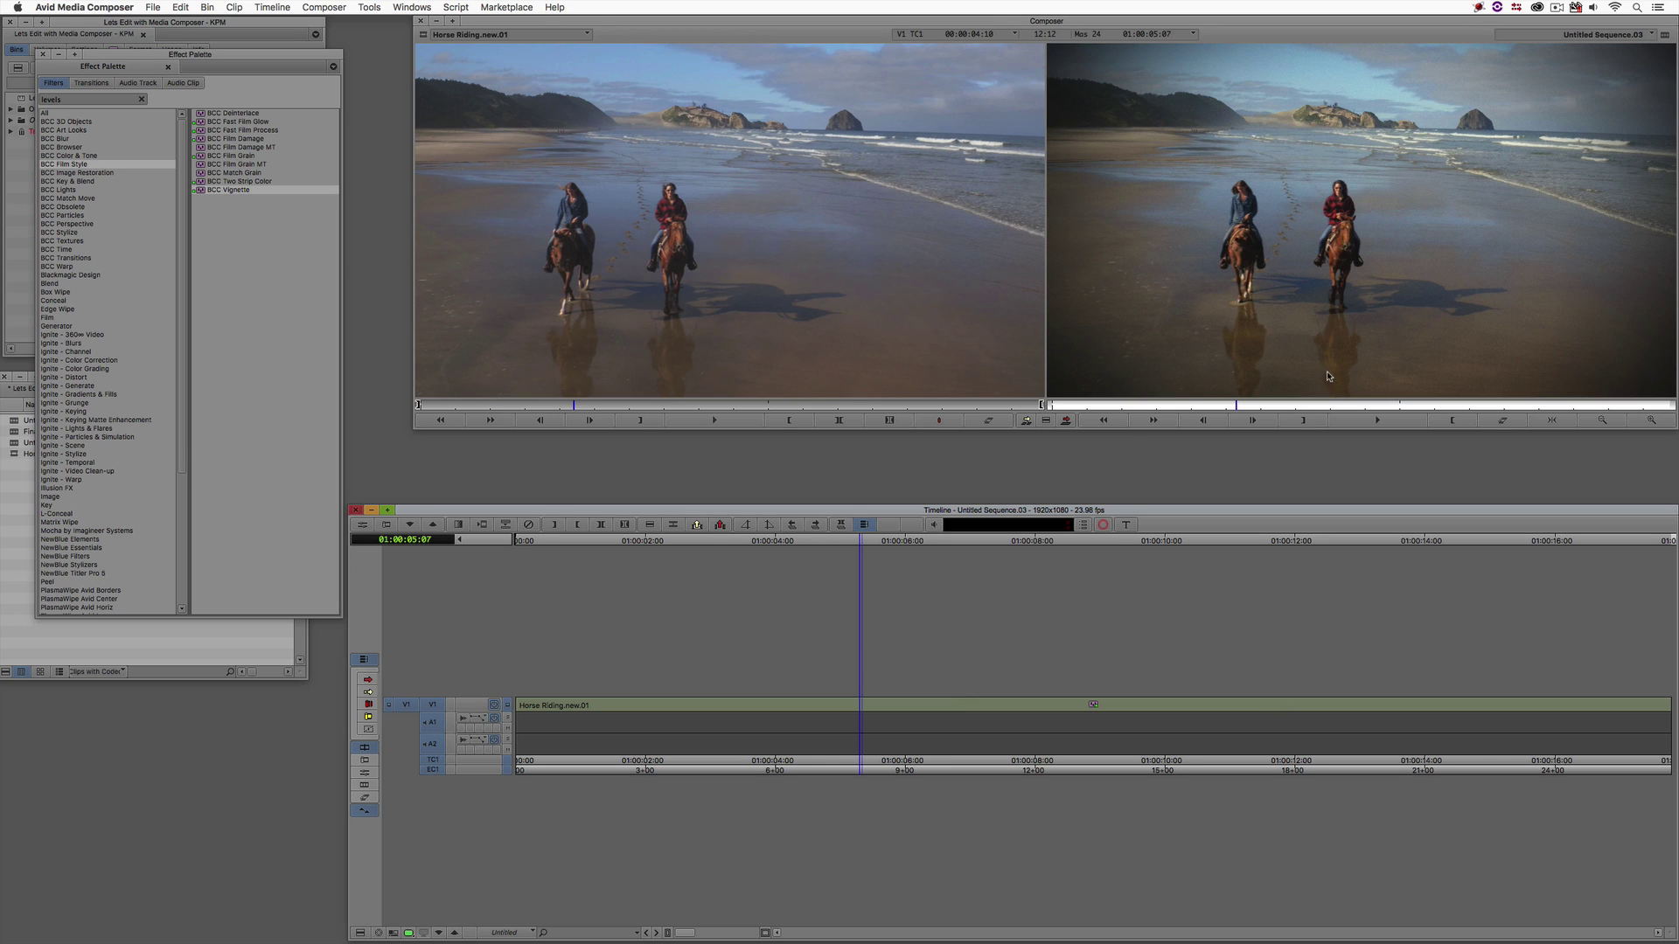
# Step: Widen the vignette Radius to 33.1 and raise Softness to 142.8 for gently darkened edges
pyautogui.press('super+8')
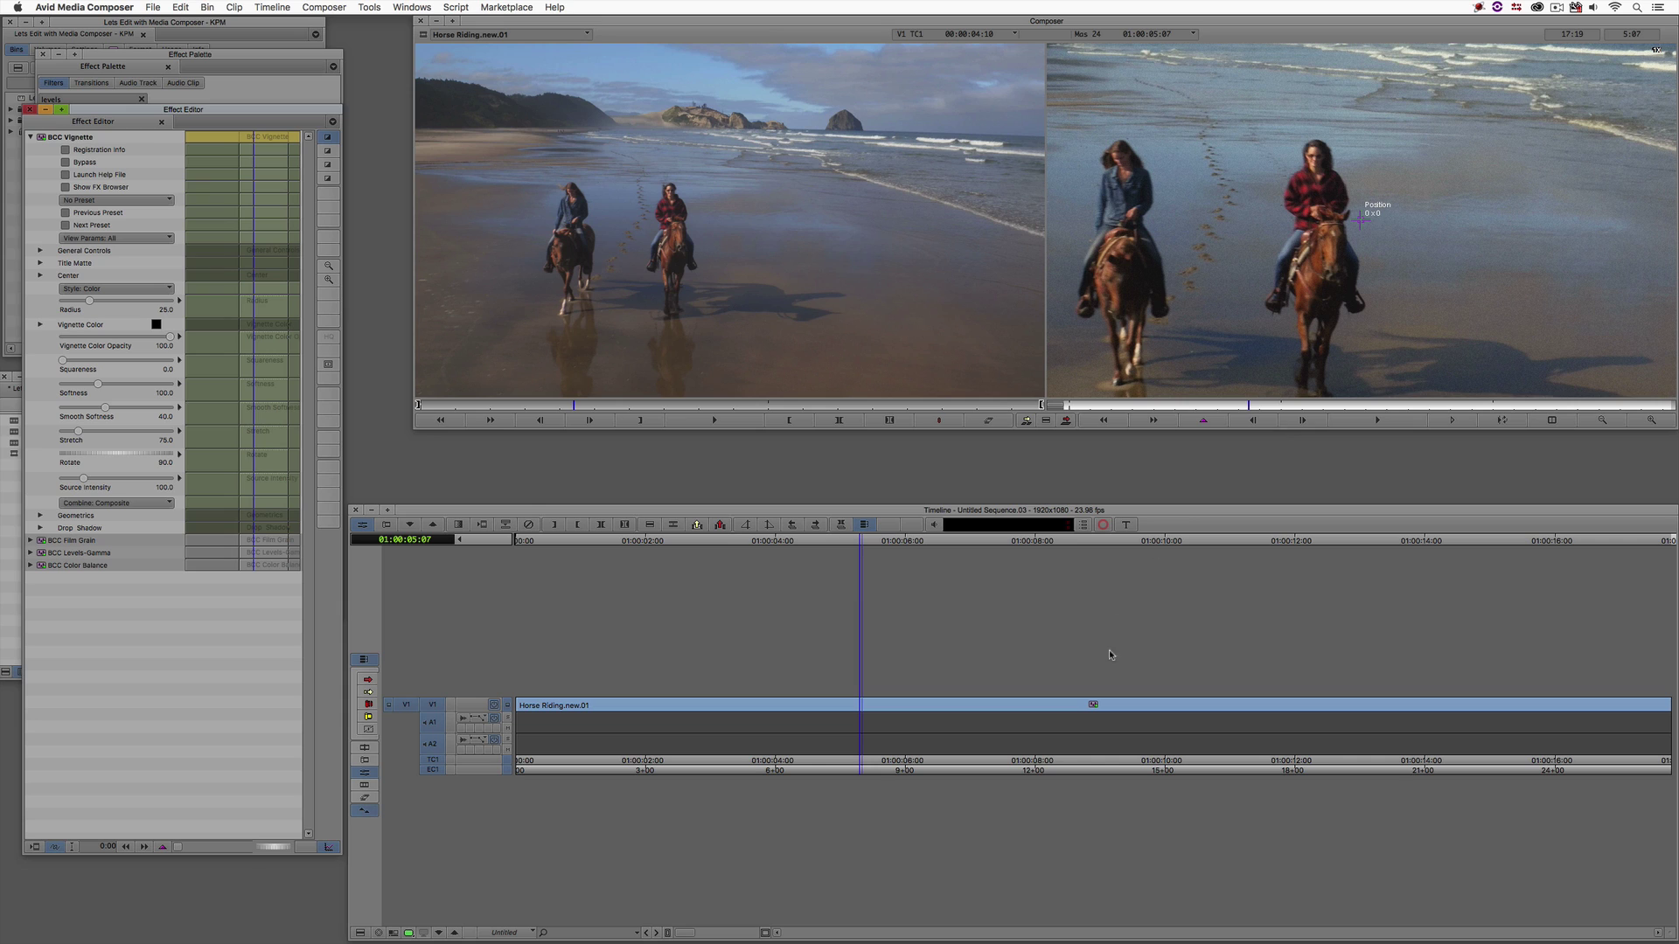
pyautogui.click(1601, 419)
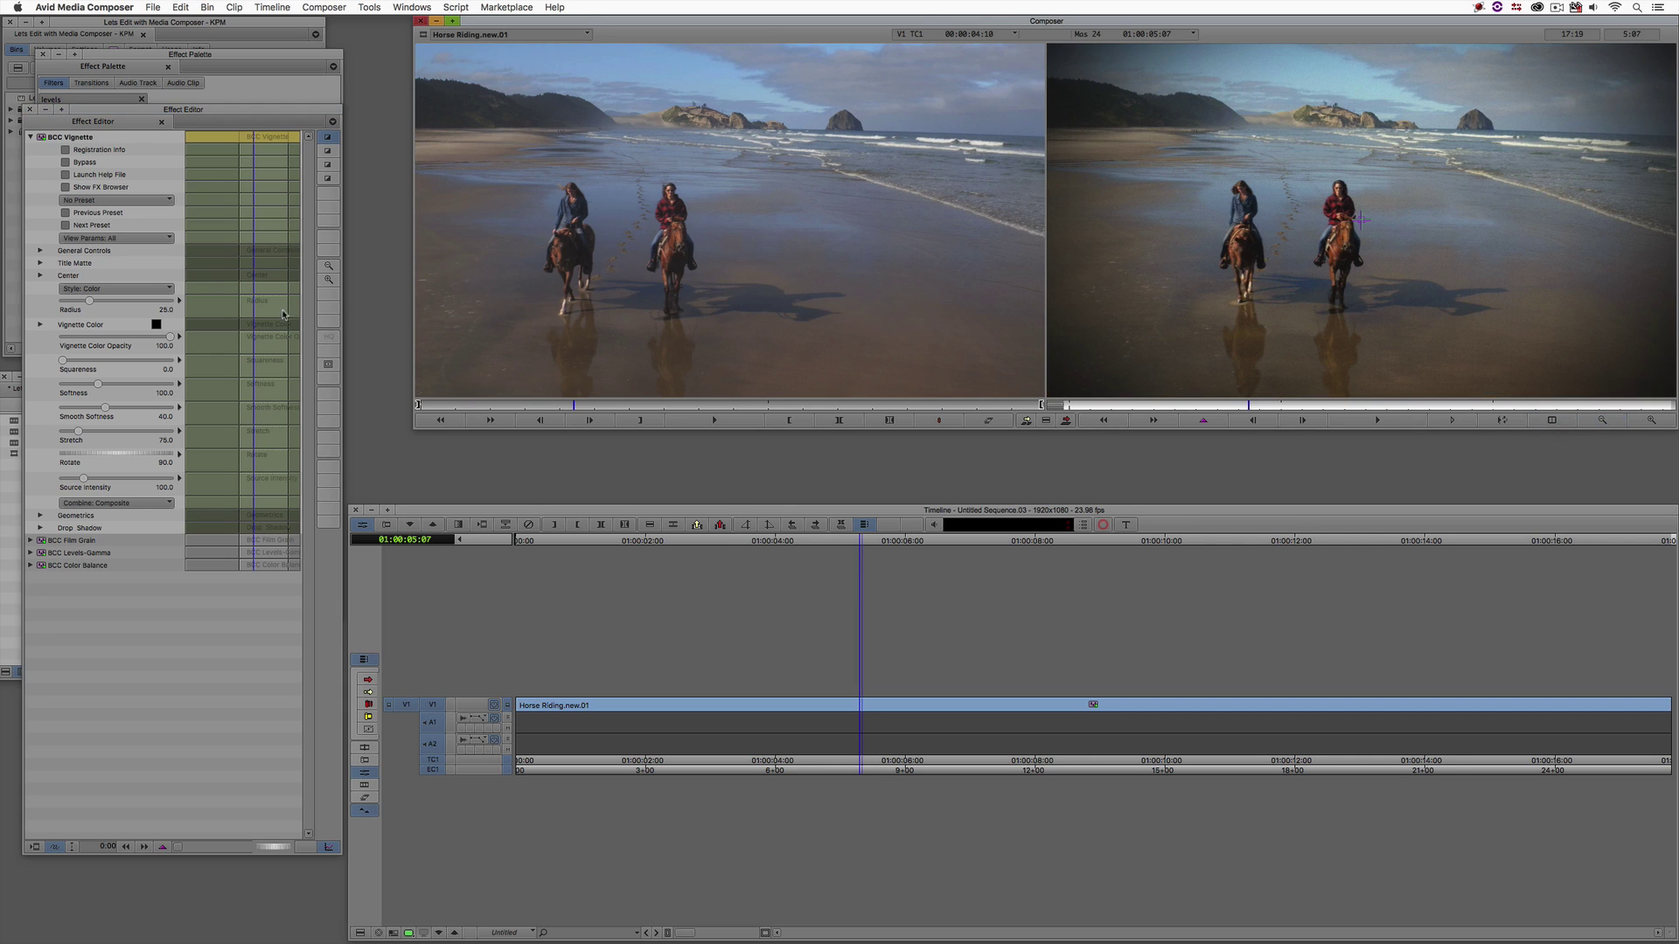
pyautogui.moveTo(91, 300); pyautogui.dragTo(93, 300)
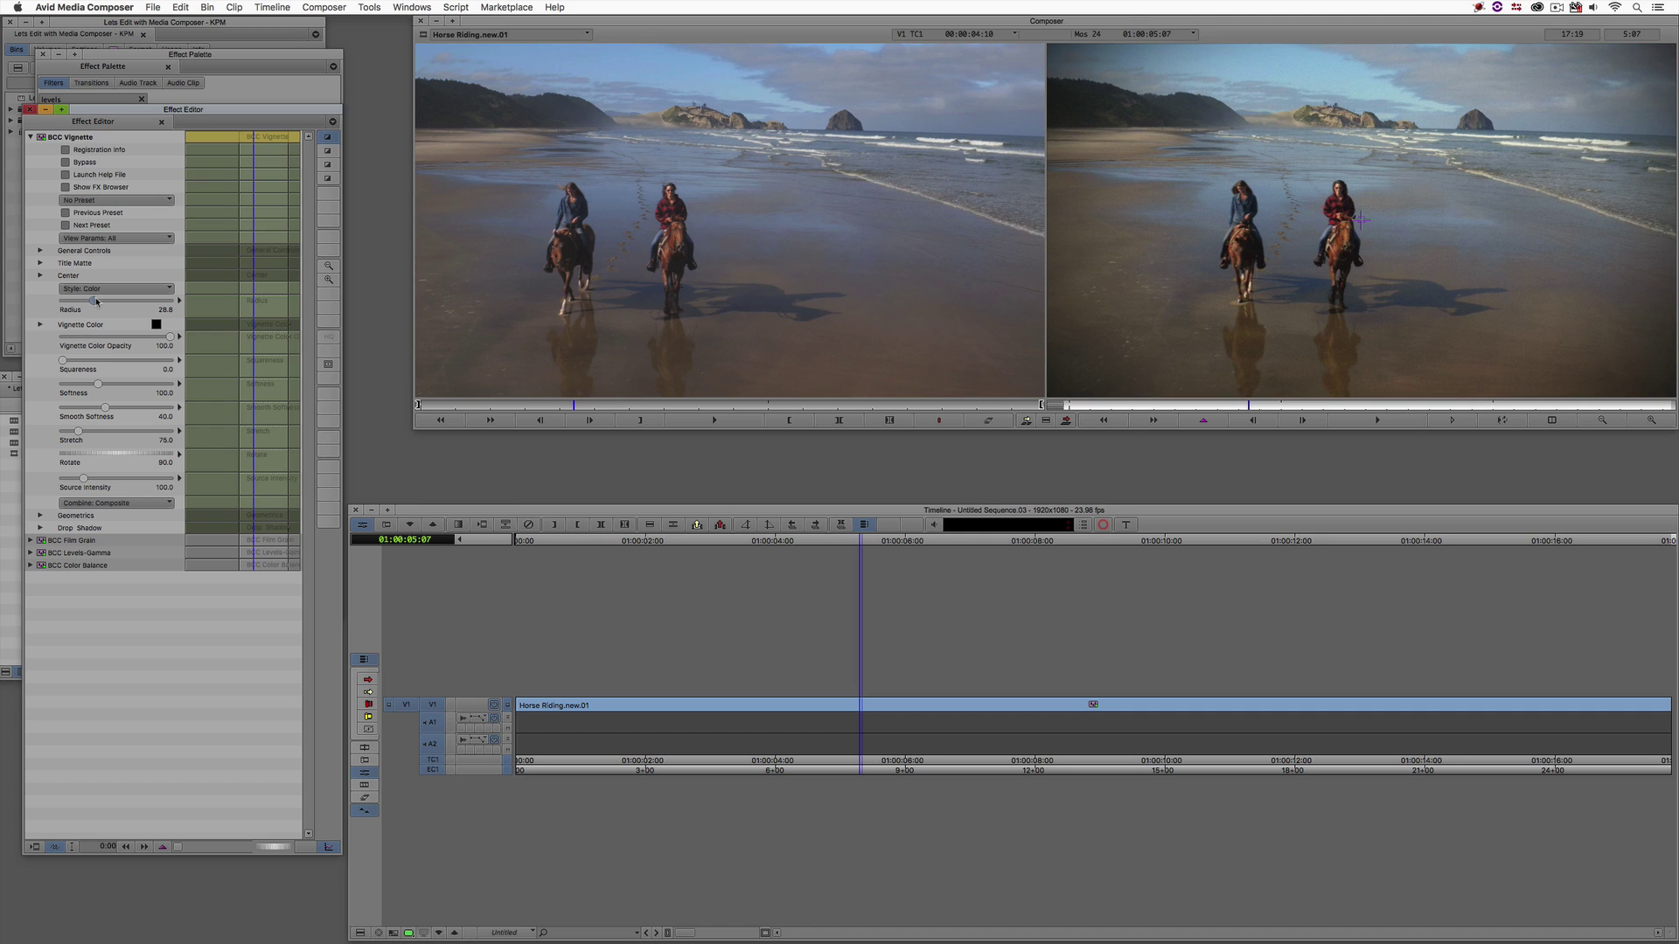
pyautogui.moveTo(96, 301); pyautogui.dragTo(97, 300)
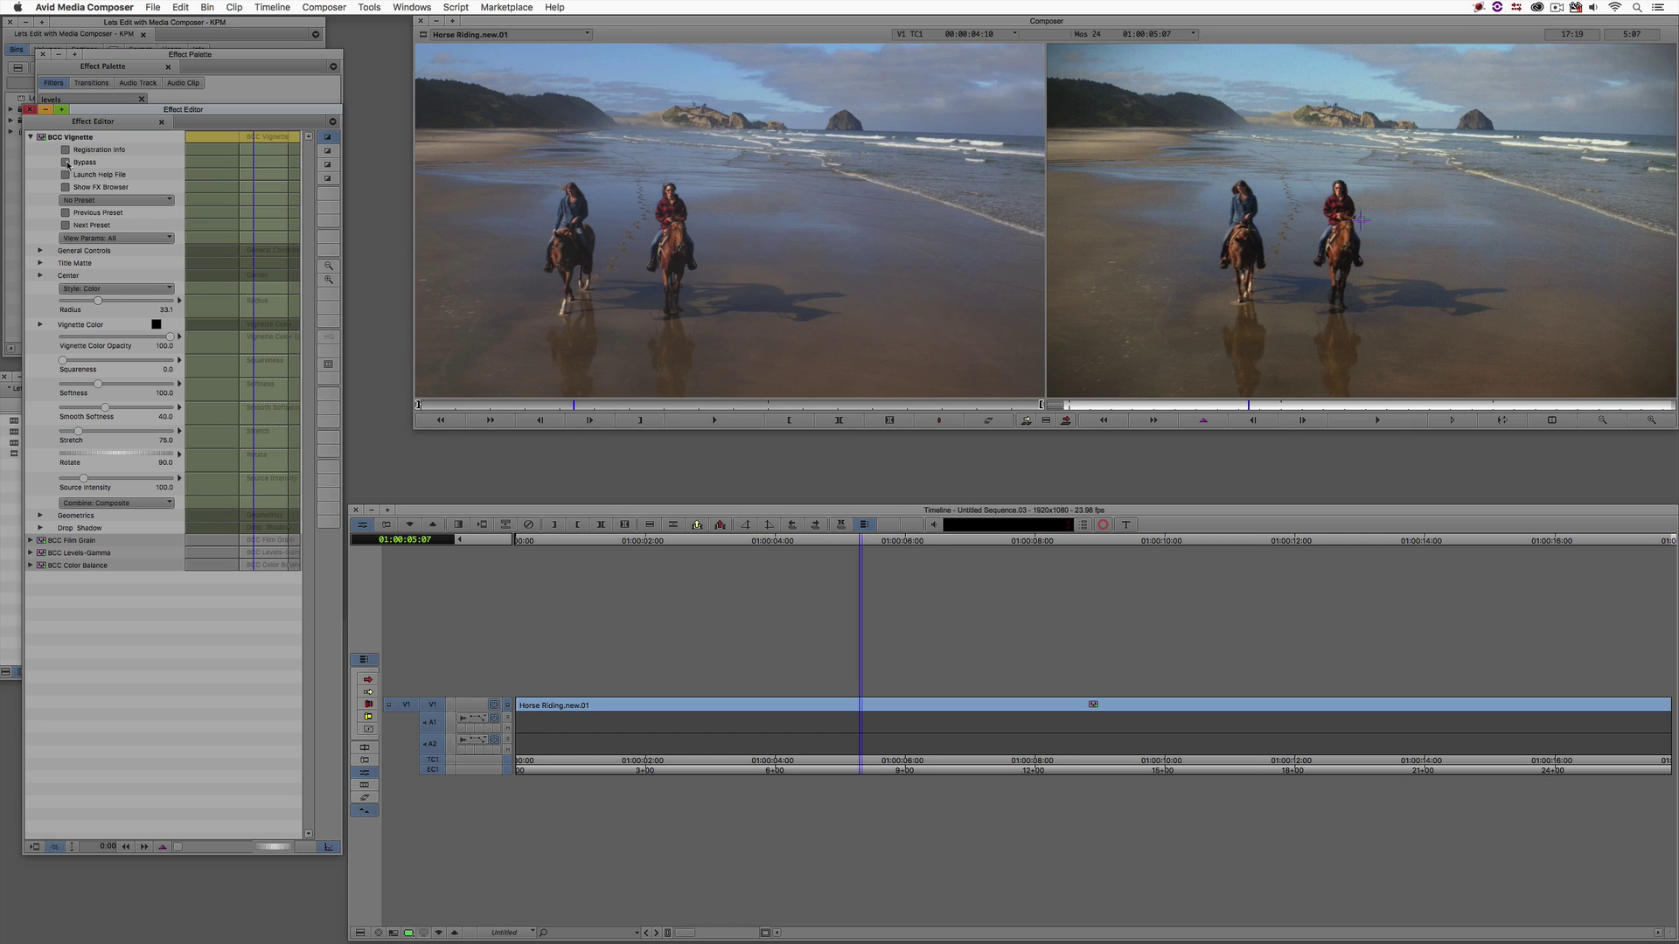
pyautogui.click(66, 161)
pyautogui.moveTo(97, 383); pyautogui.dragTo(112, 383)
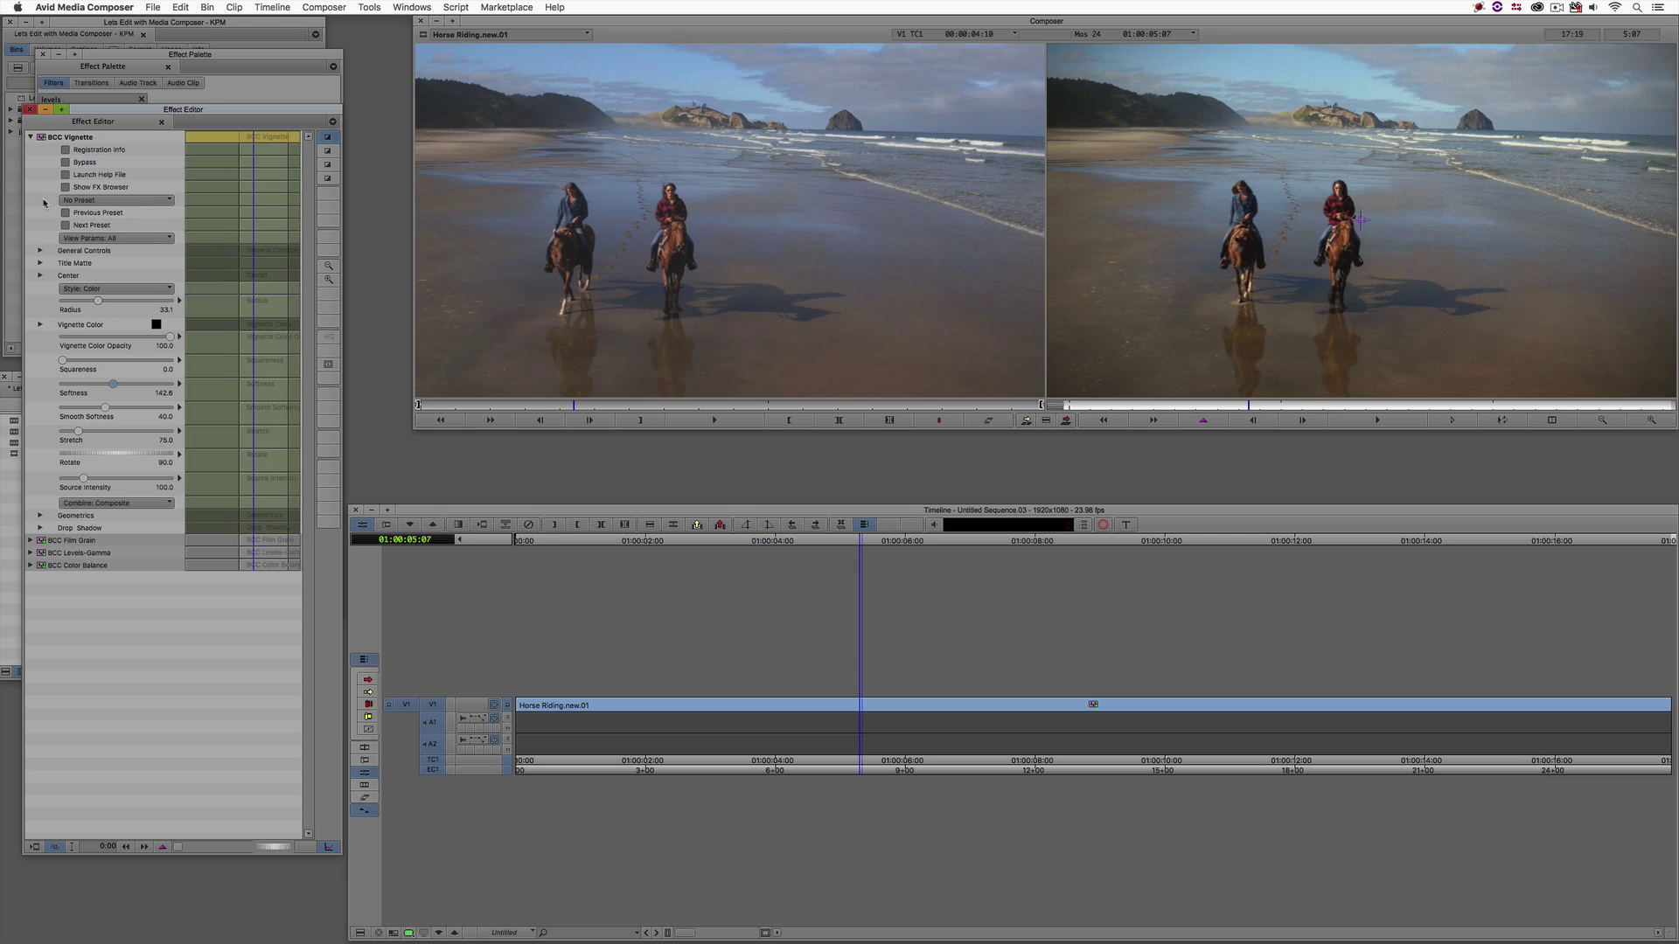
# Step: Save the vignette settings as a preset named 'KPM - Film Look' and reopen the preset list
pyautogui.click(155, 200)
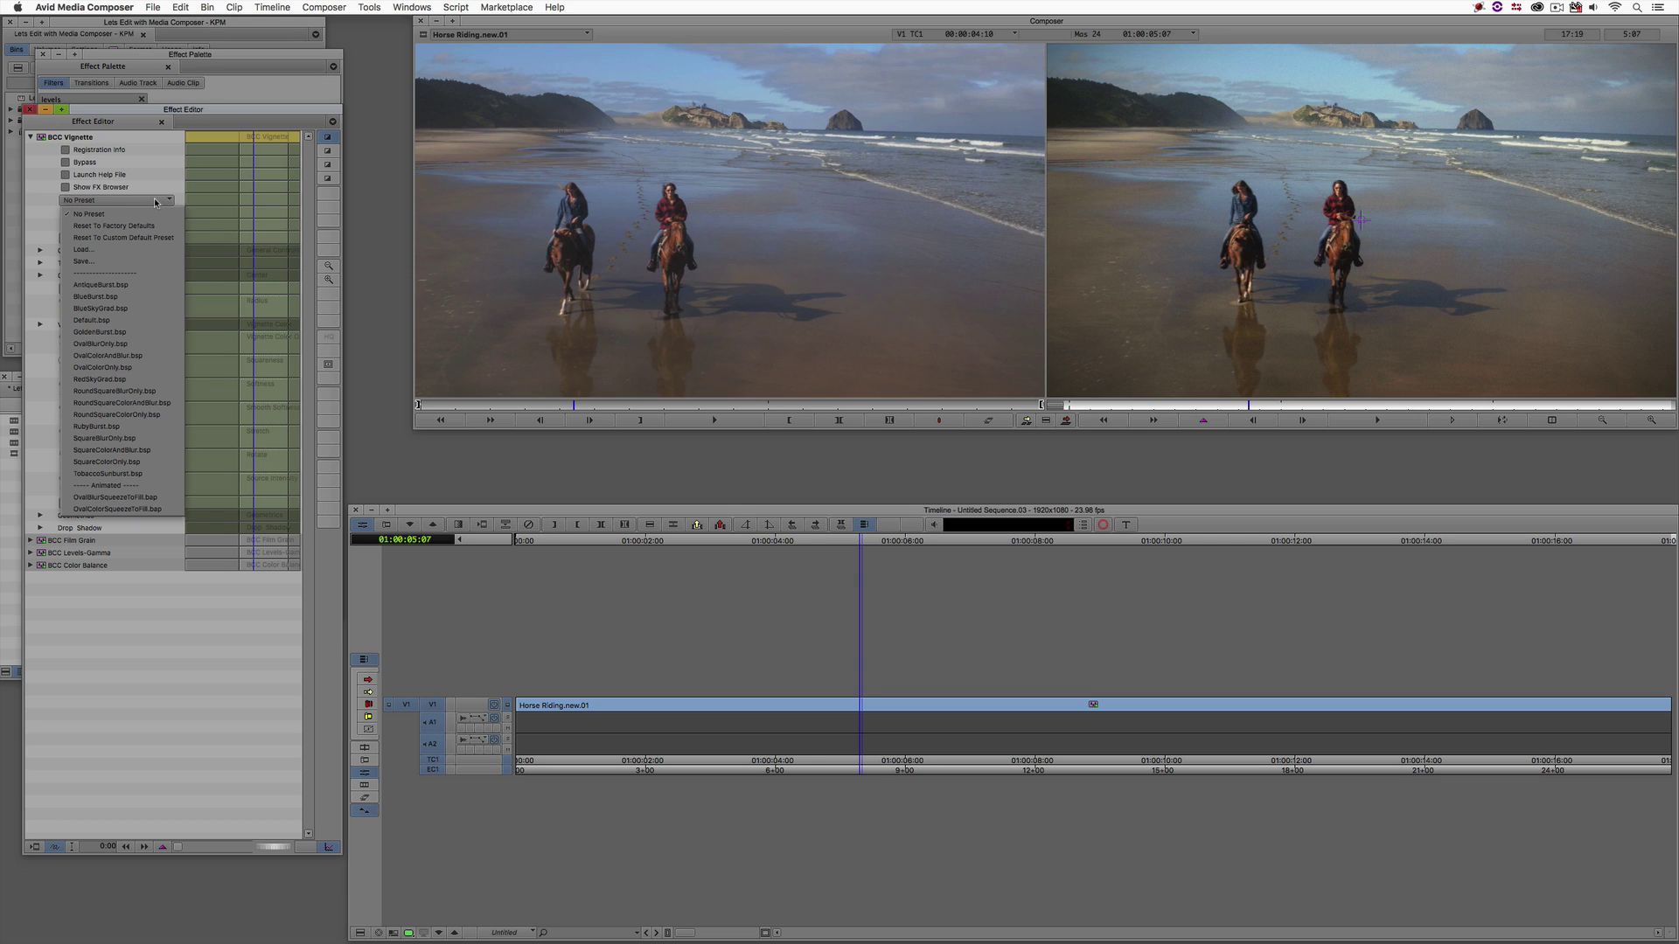
pyautogui.click(92, 261)
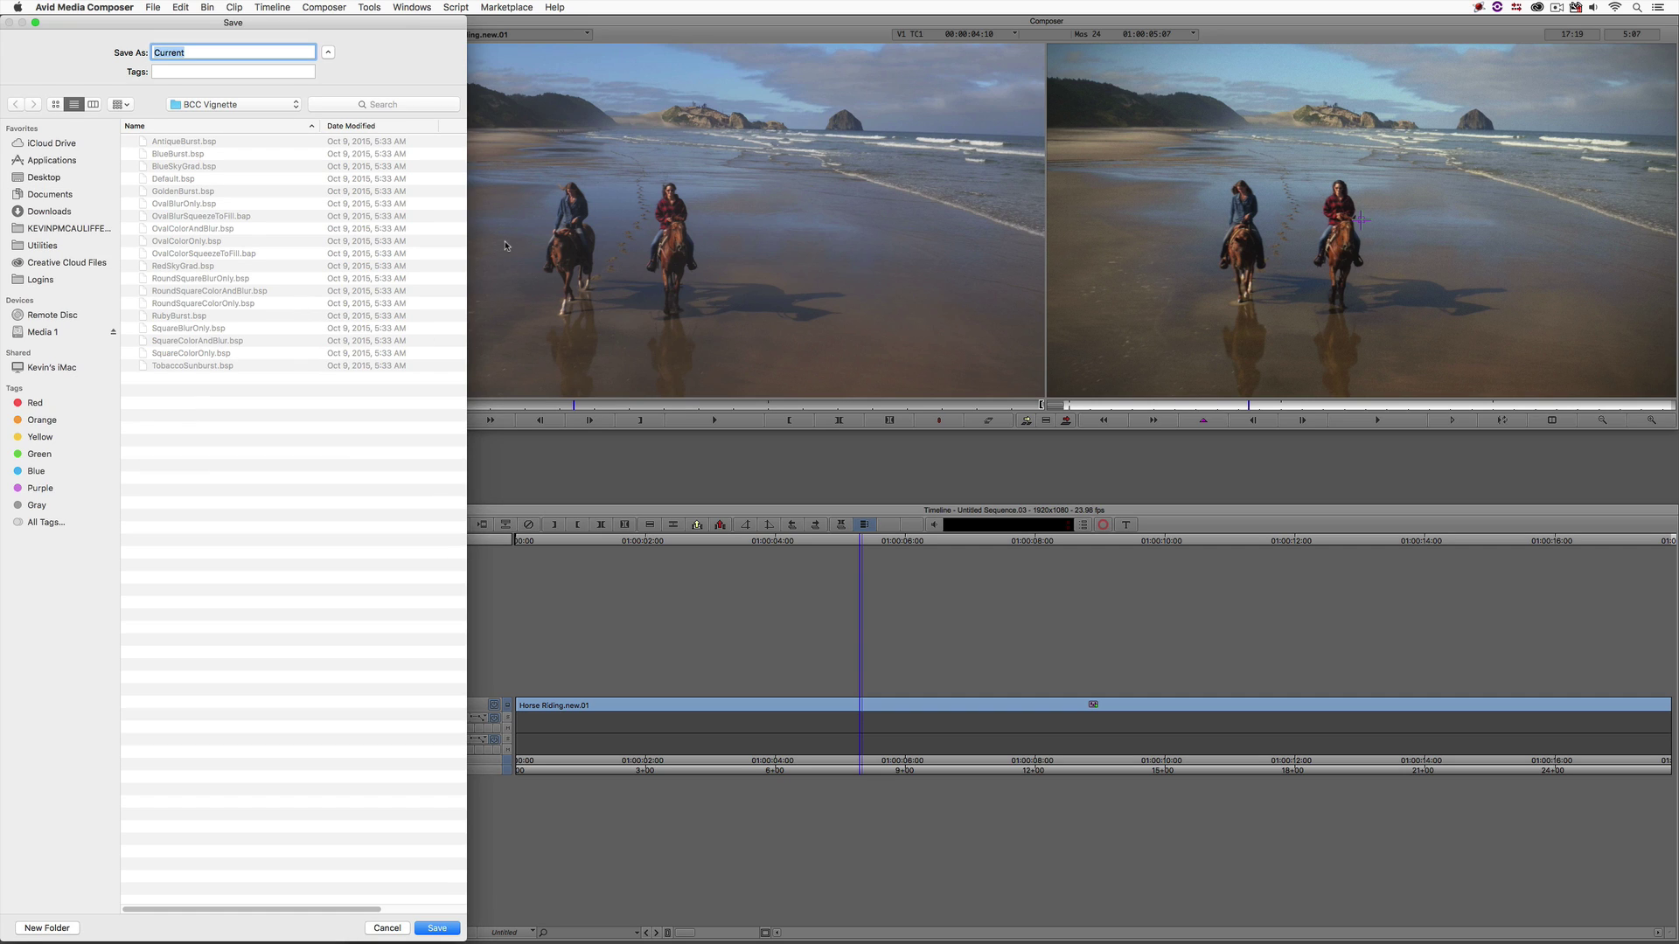
pyautogui.write('KPM - F')
pyautogui.write('ilm Look')
pyautogui.click(442, 926)
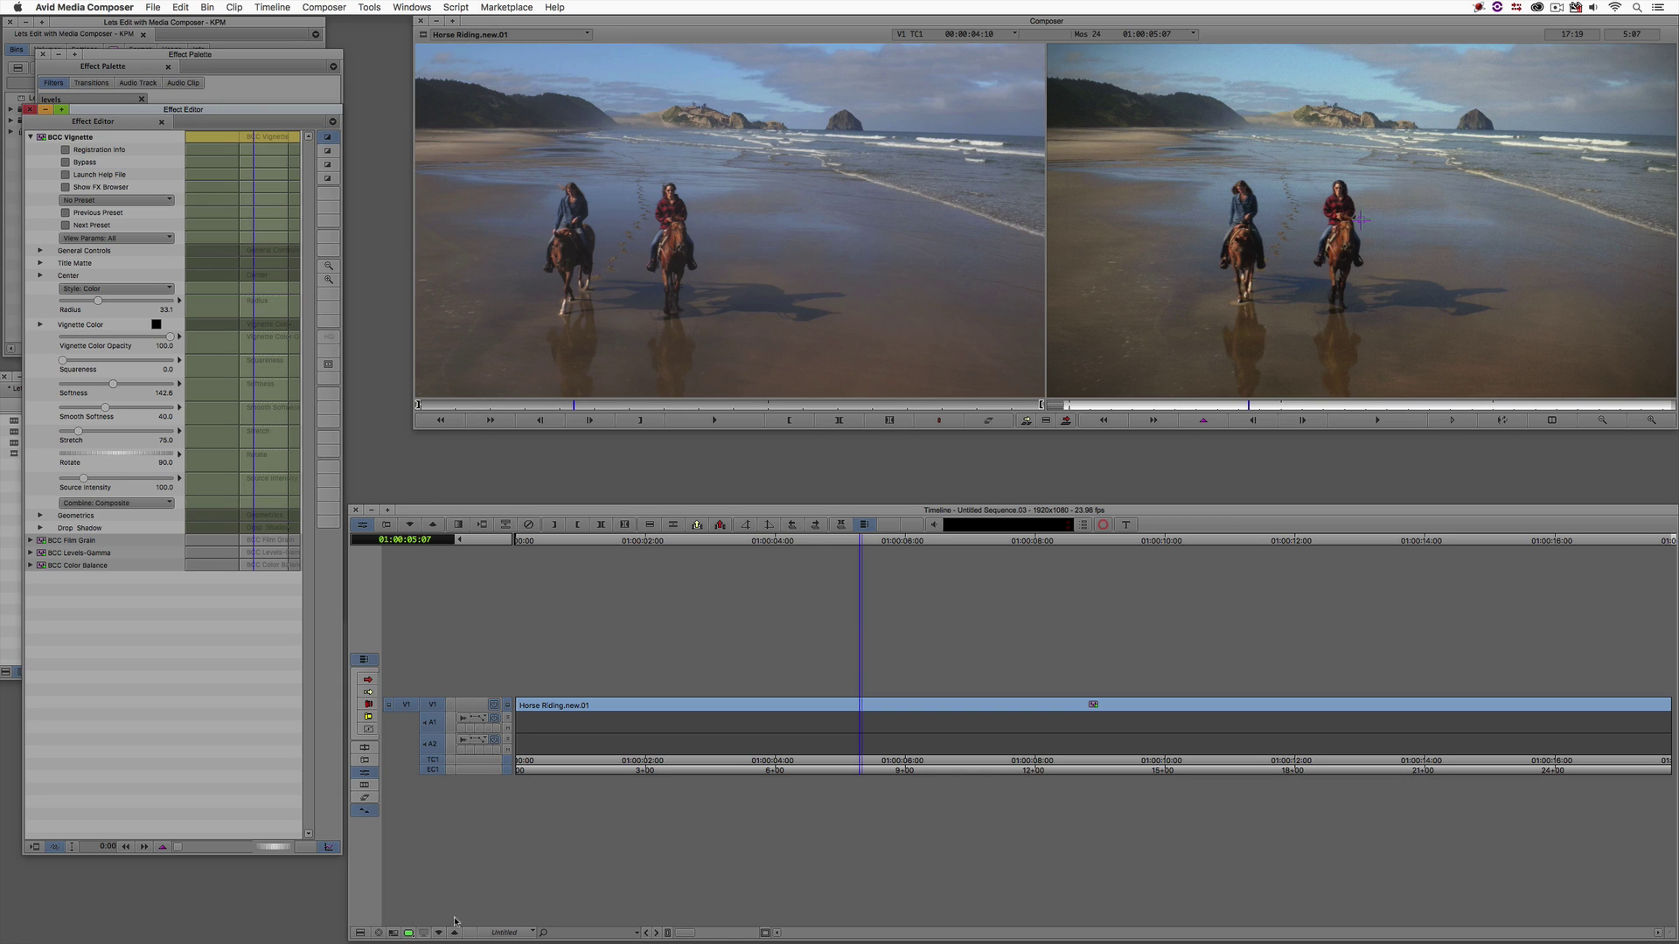
pyautogui.click(143, 200)
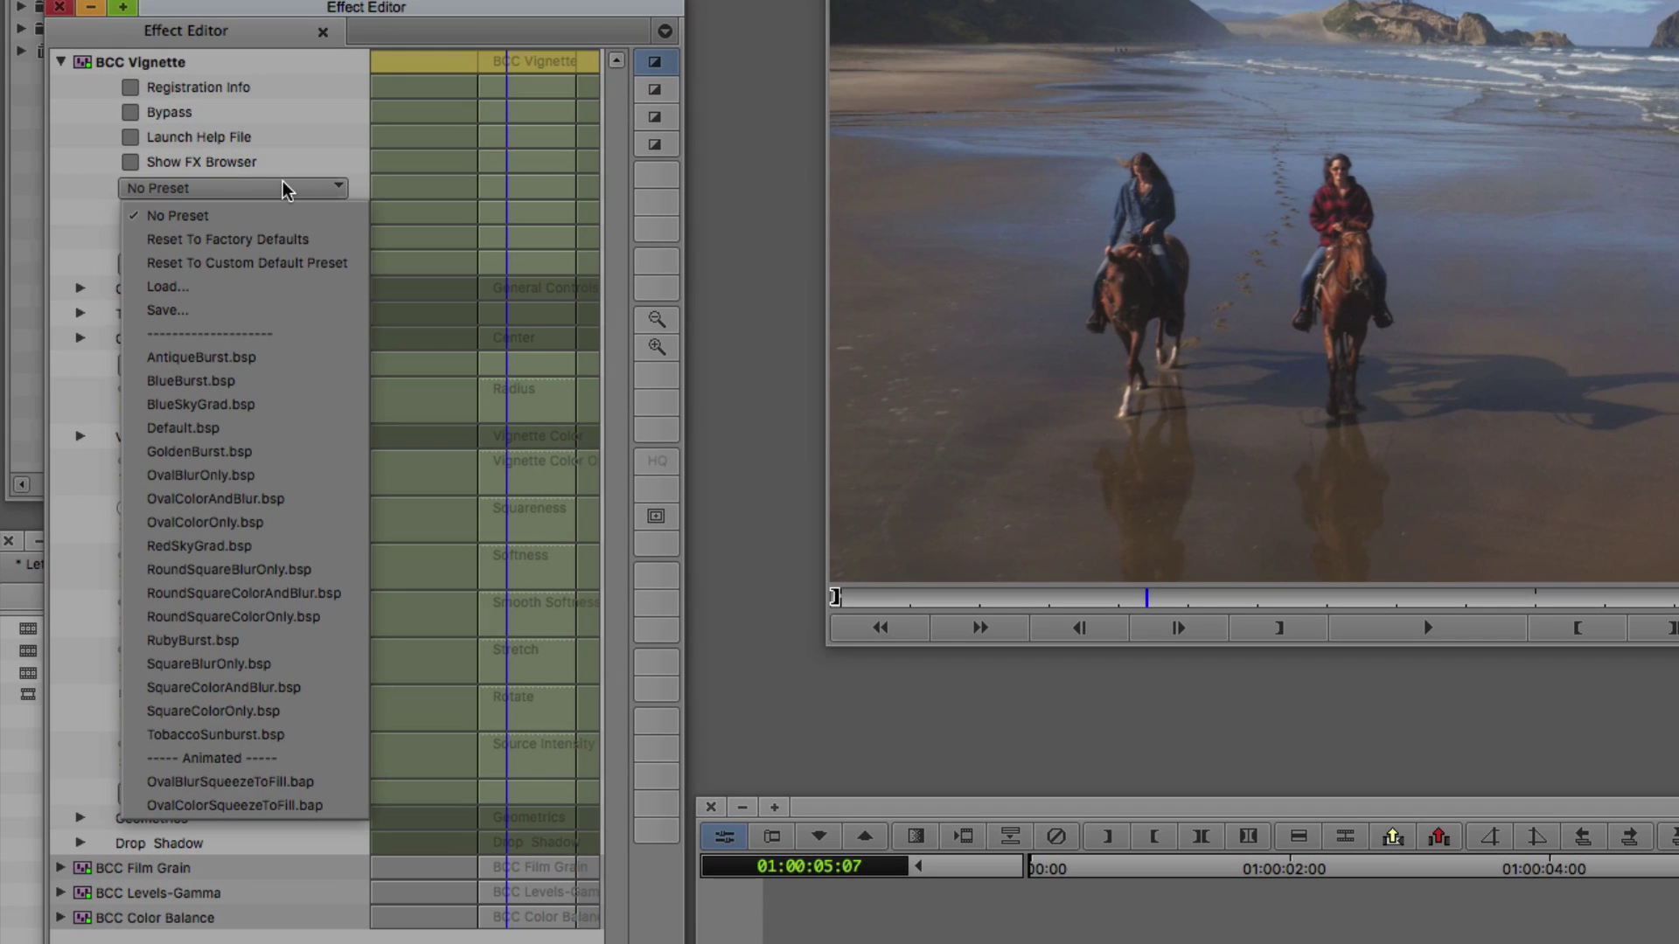
pyautogui.click(76, 214)
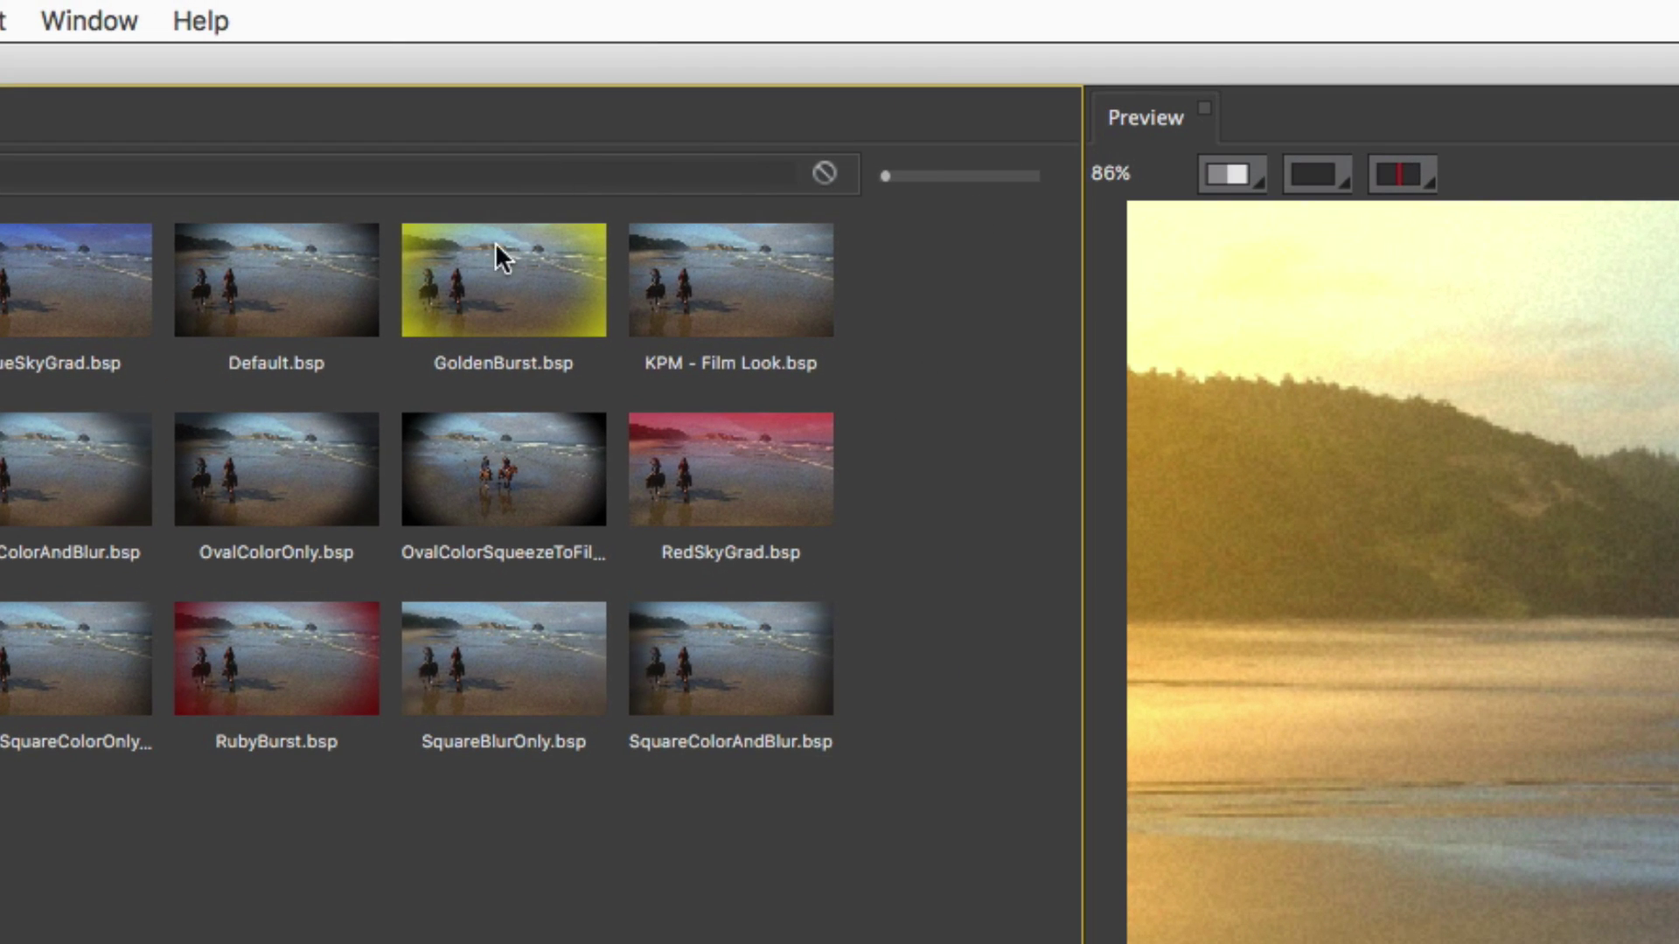
pyautogui.click(736, 294)
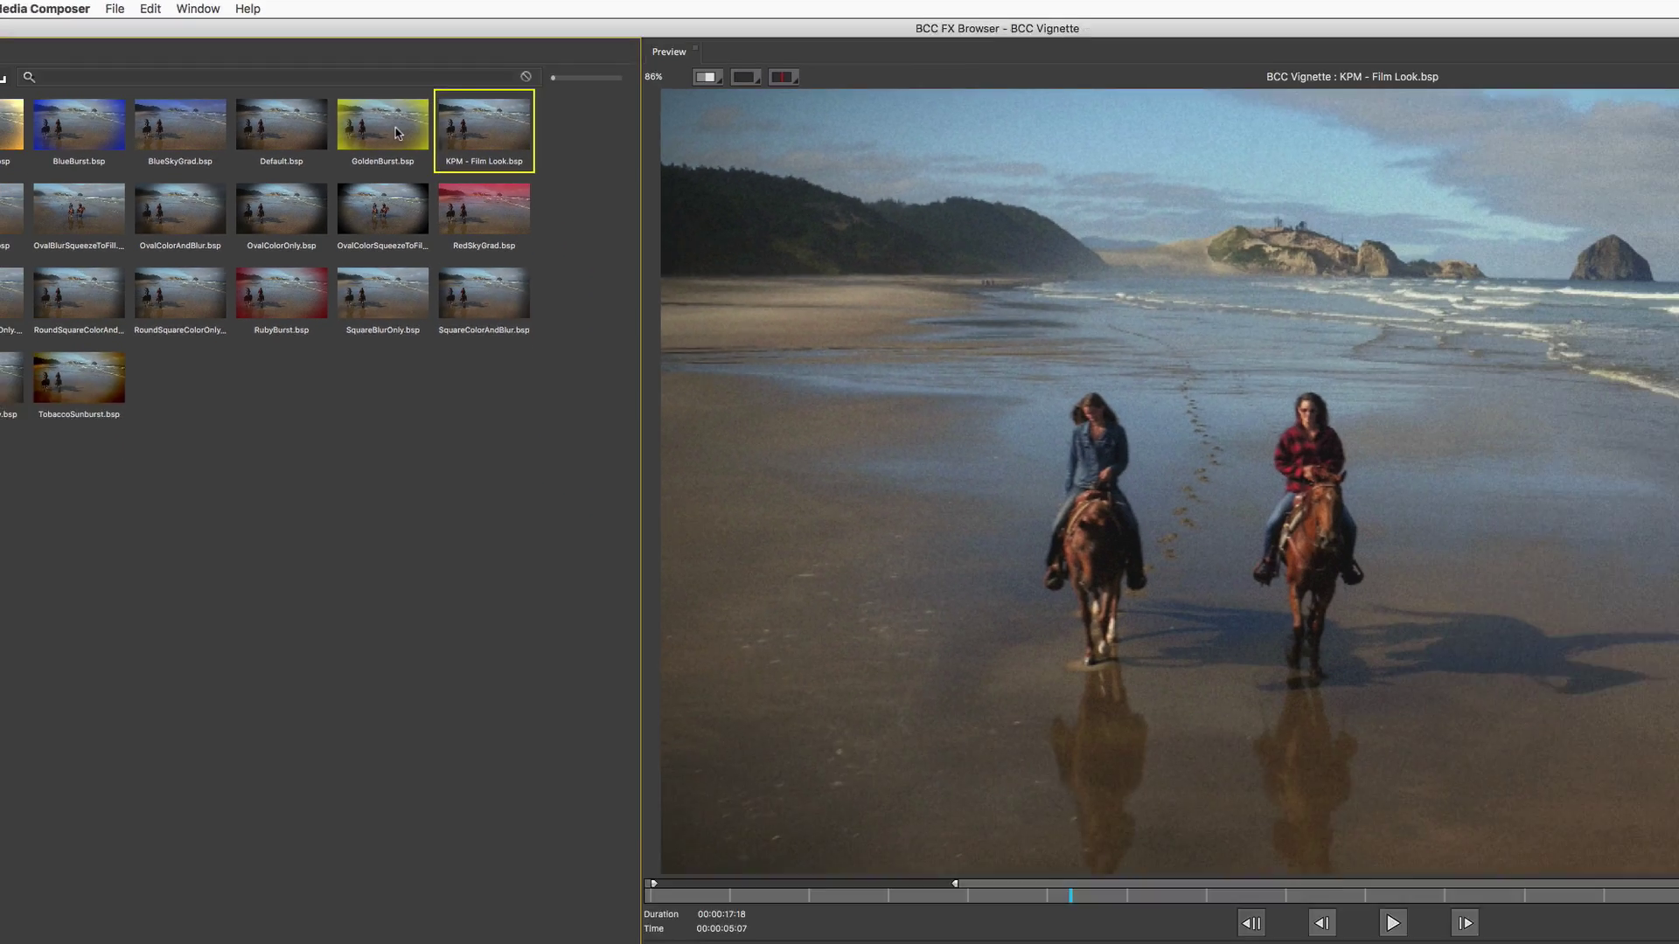
pyautogui.click(355, 105)
pyautogui.click(298, 107)
pyautogui.click(204, 103)
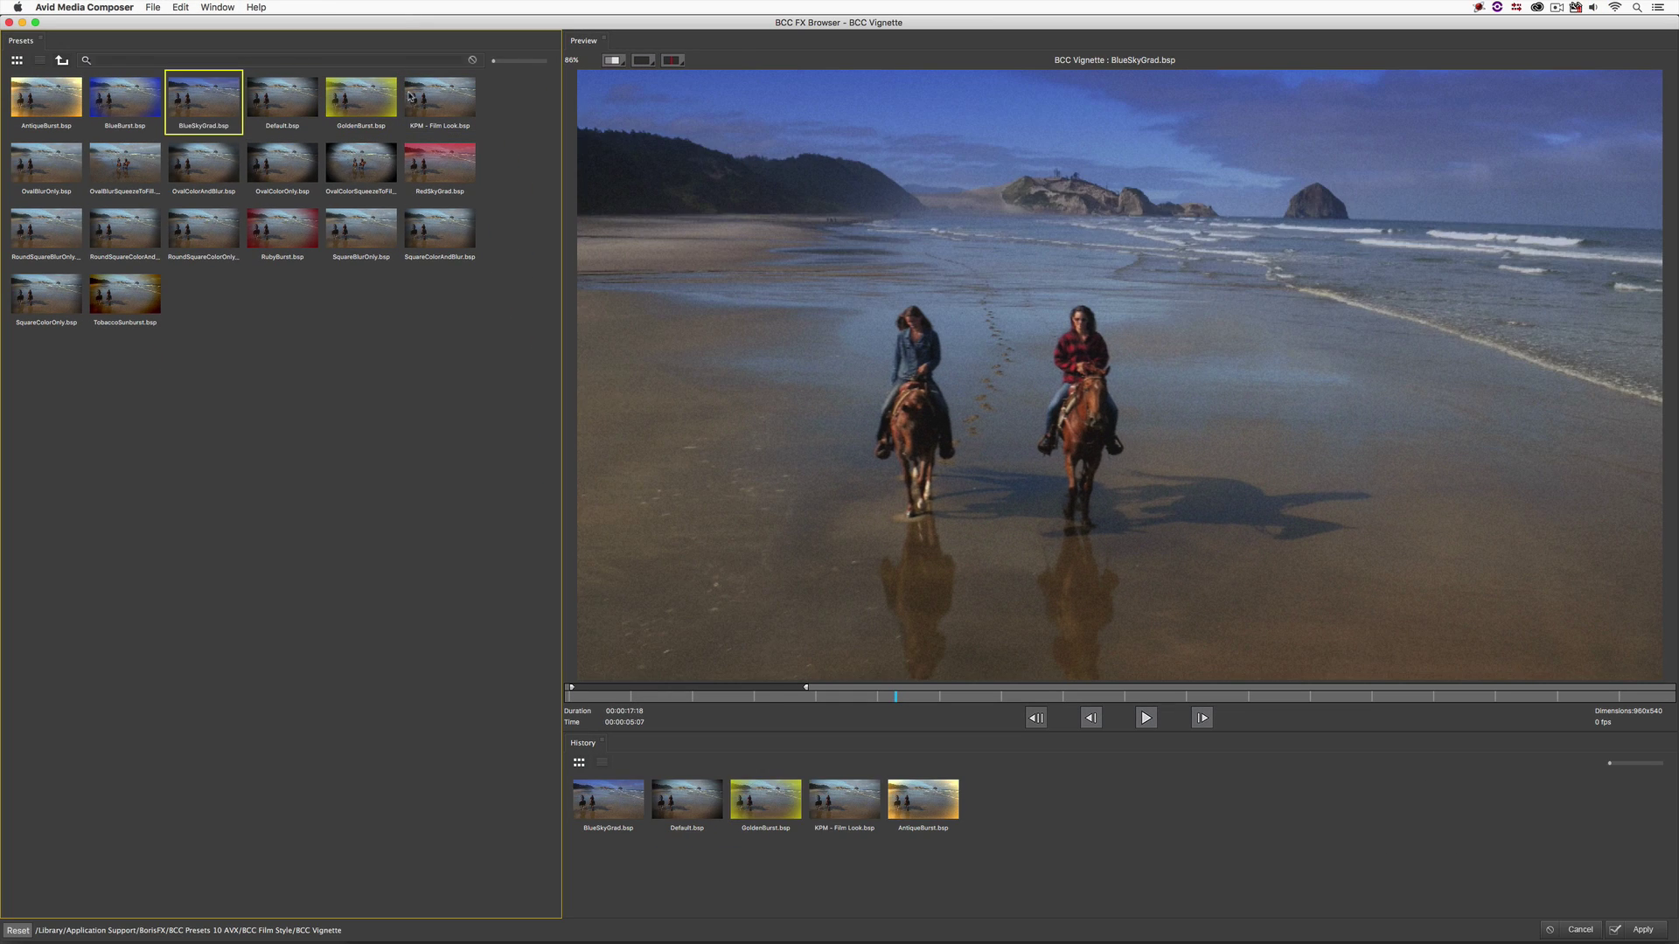
pyautogui.click(440, 103)
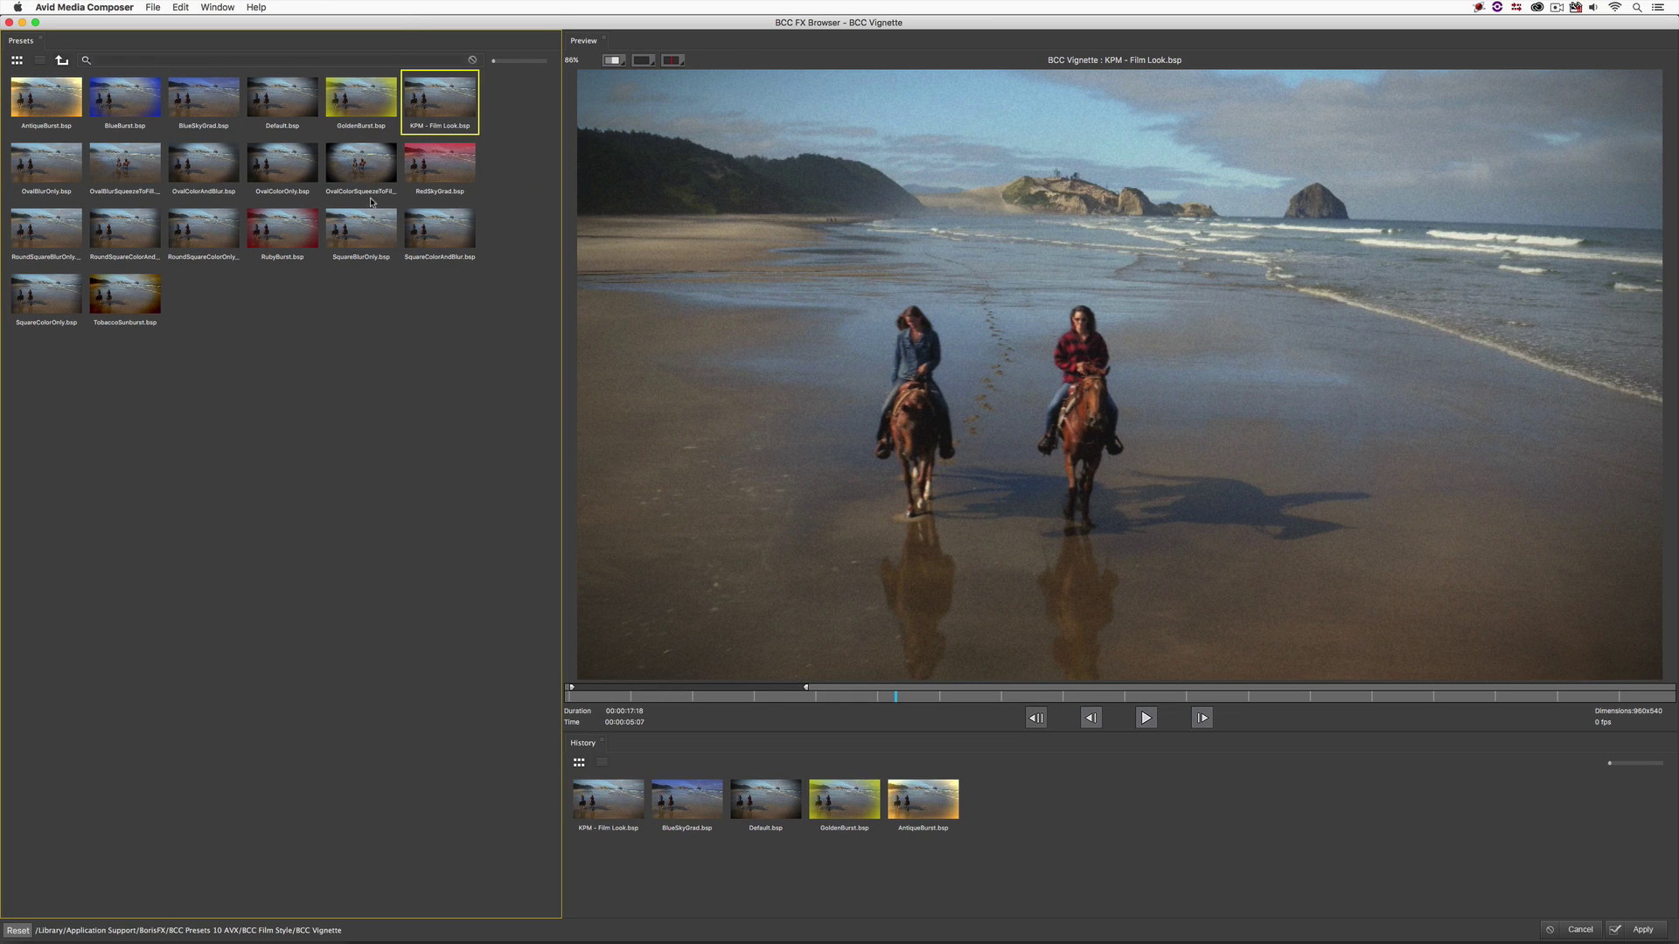
pyautogui.click(1645, 929)
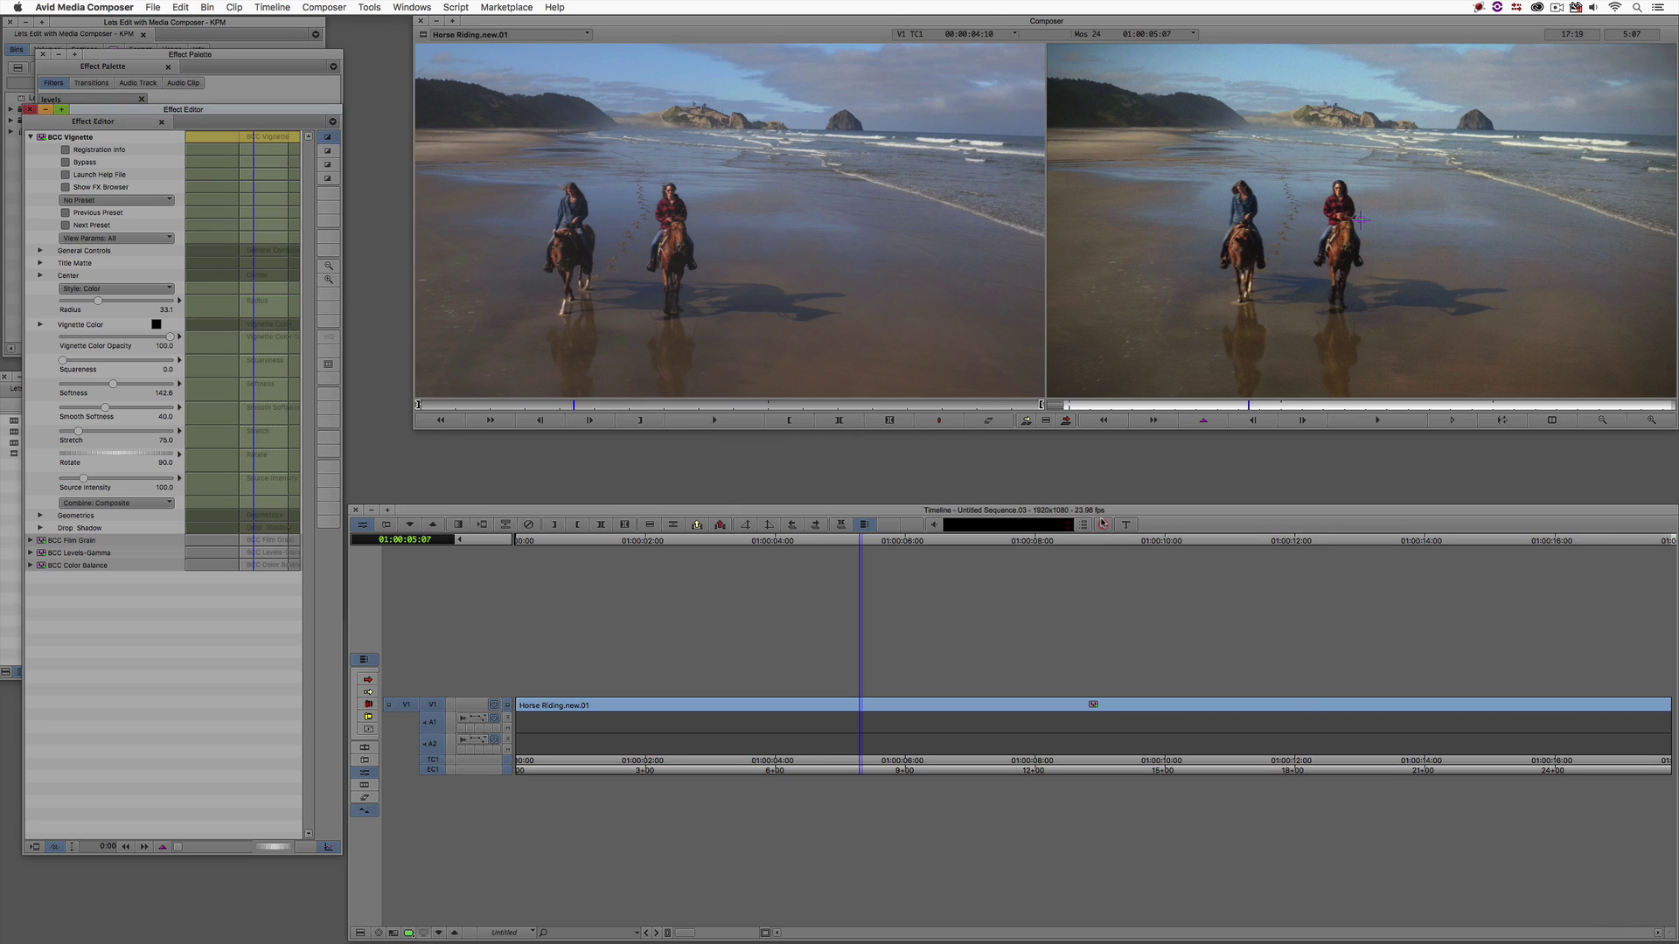